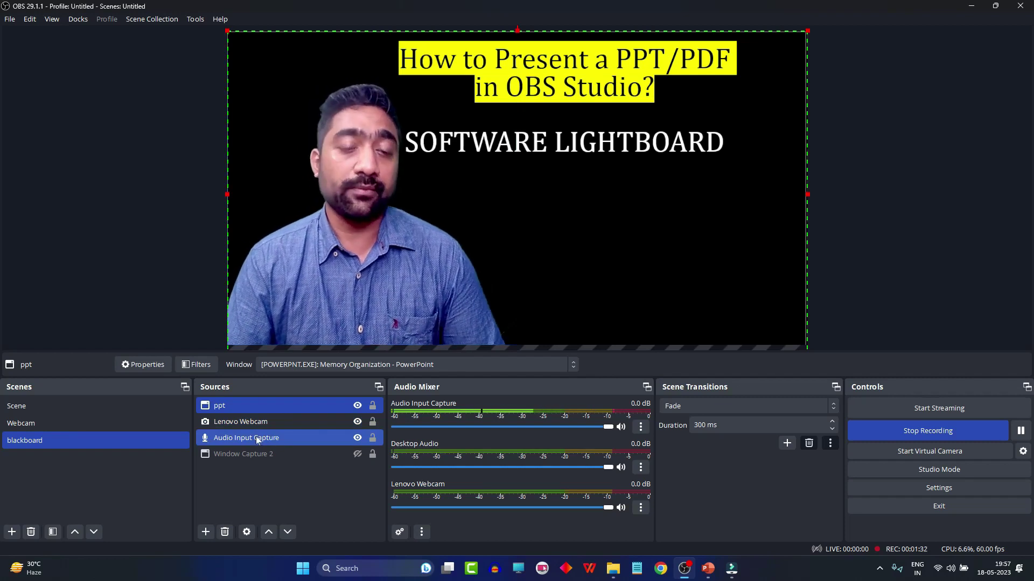
Add a new scene named "PPT Lecture"
{"action": "left_click", "coordinate": [12, 532]}
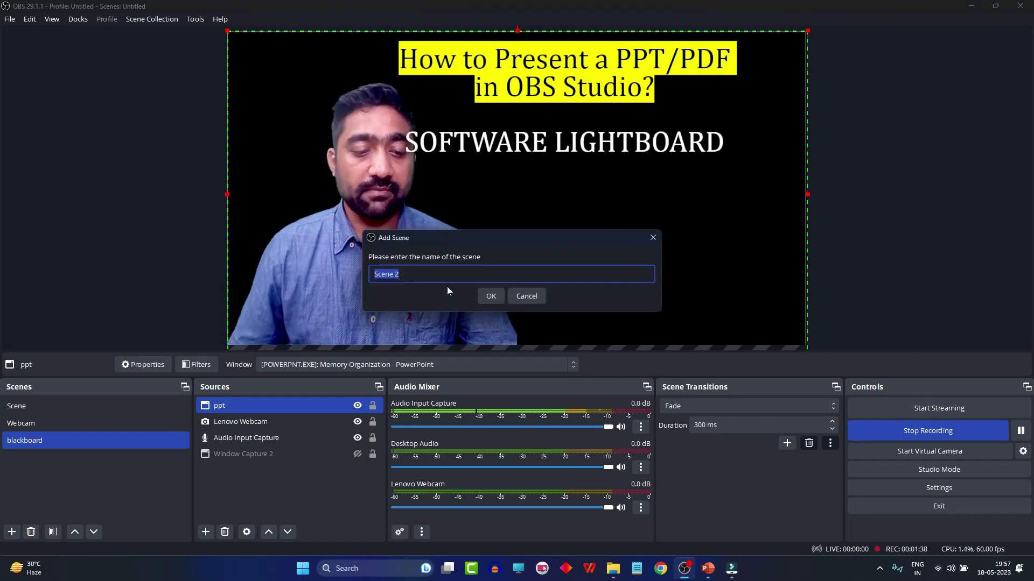
{"action": "type", "text": "PPT Lecture"}
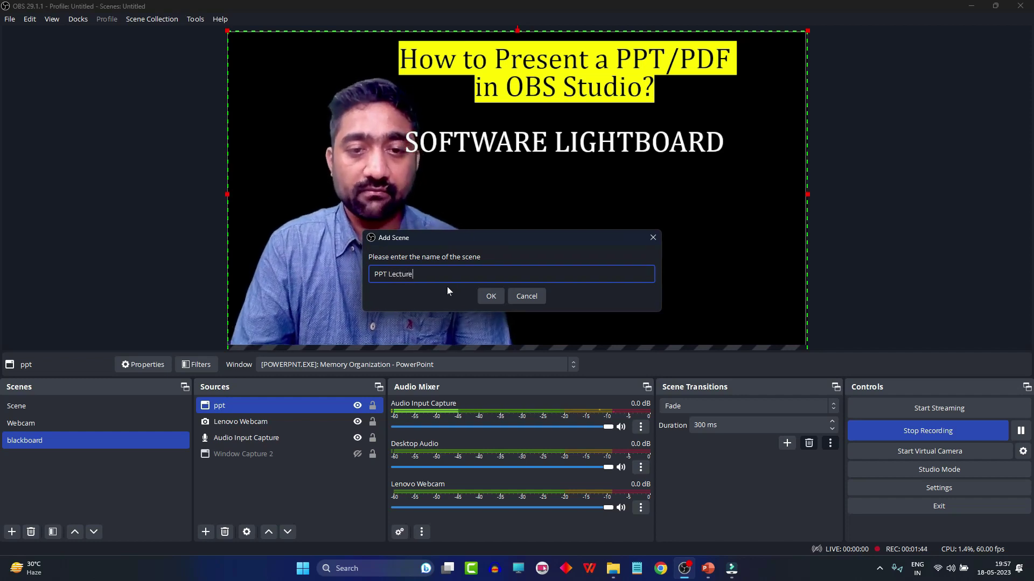
{"action": "key", "text": "Return"}
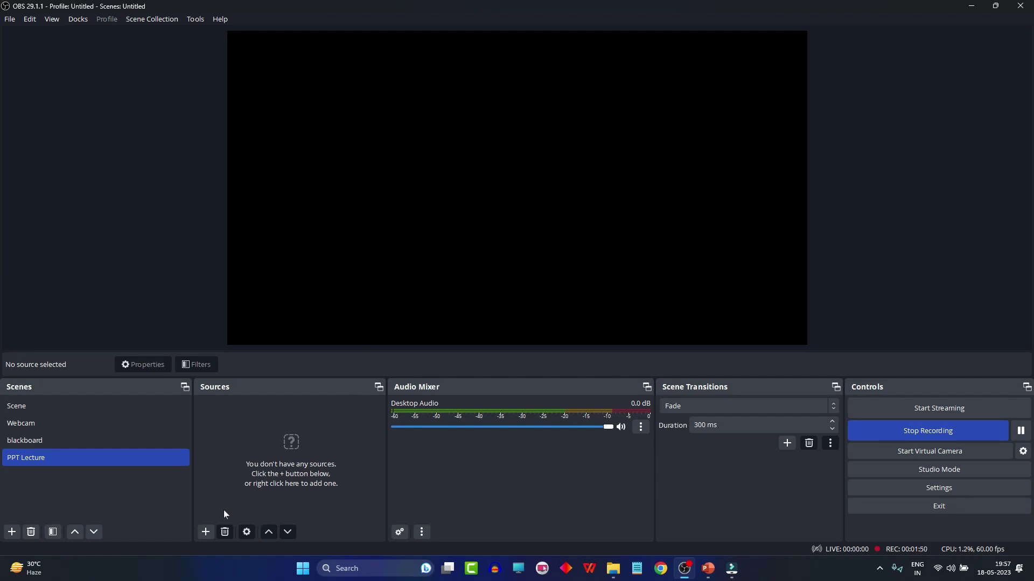
Try creating a new audio input capture source in the PPT Lecture scene with Microphone (USB2.0 Microphone) as its device
{"action": "left_click", "coordinate": [207, 532]}
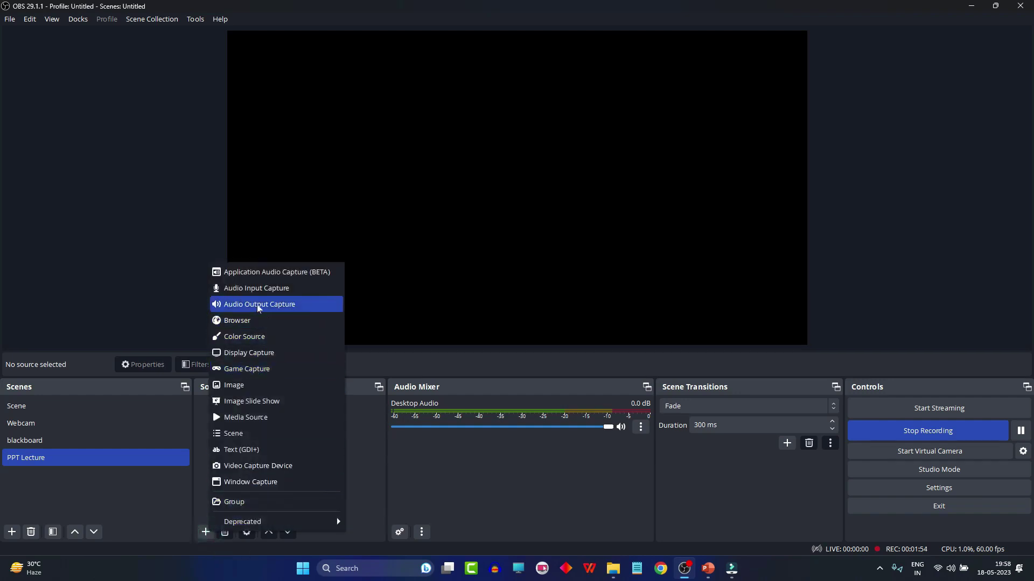
{"action": "left_click", "coordinate": [265, 294]}
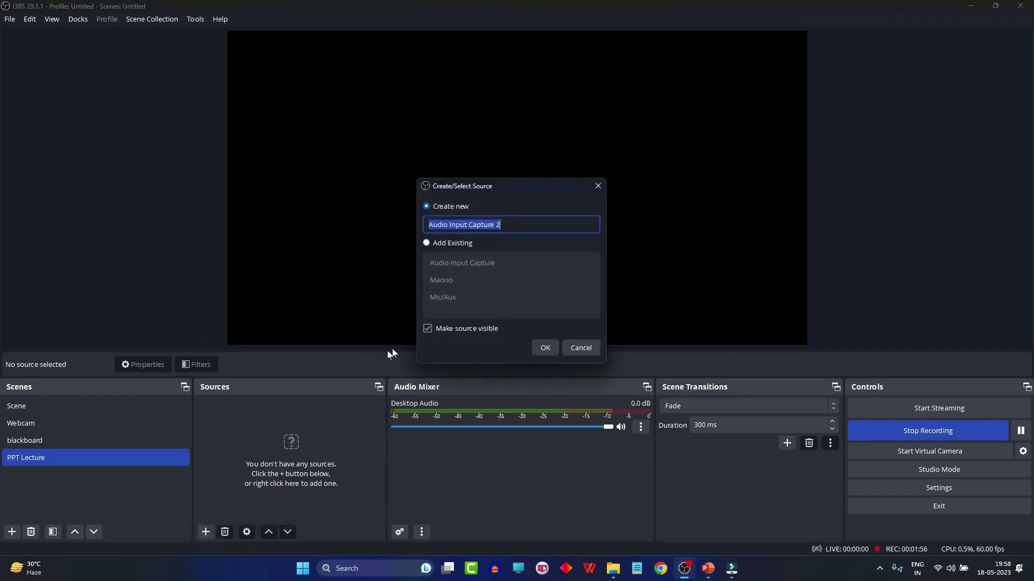
{"action": "left_click", "coordinate": [426, 243]}
{"action": "left_click", "coordinate": [461, 281]}
{"action": "key", "text": "Up"}
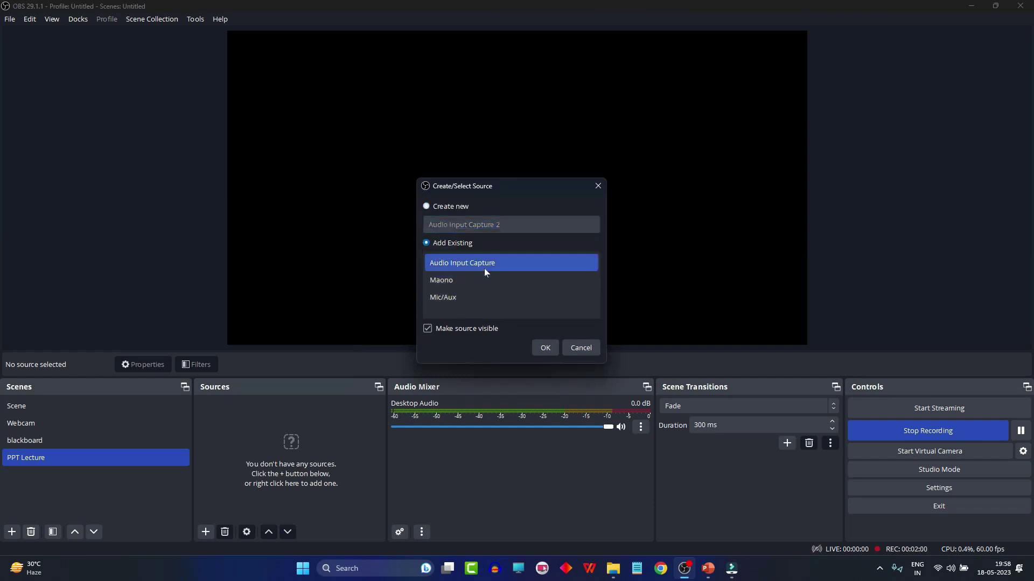
{"action": "left_click", "coordinate": [436, 208]}
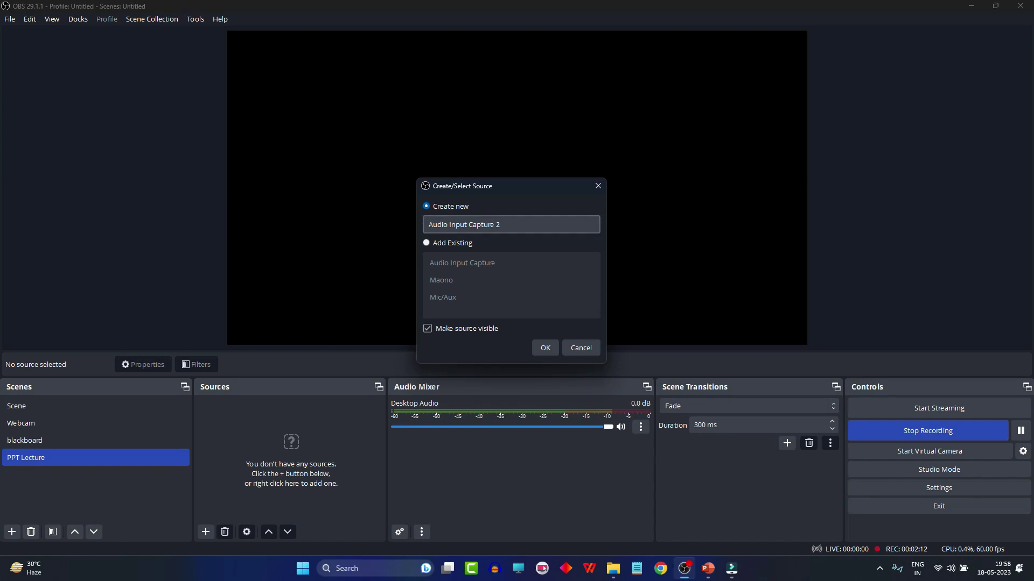
{"action": "left_click", "coordinate": [544, 347]}
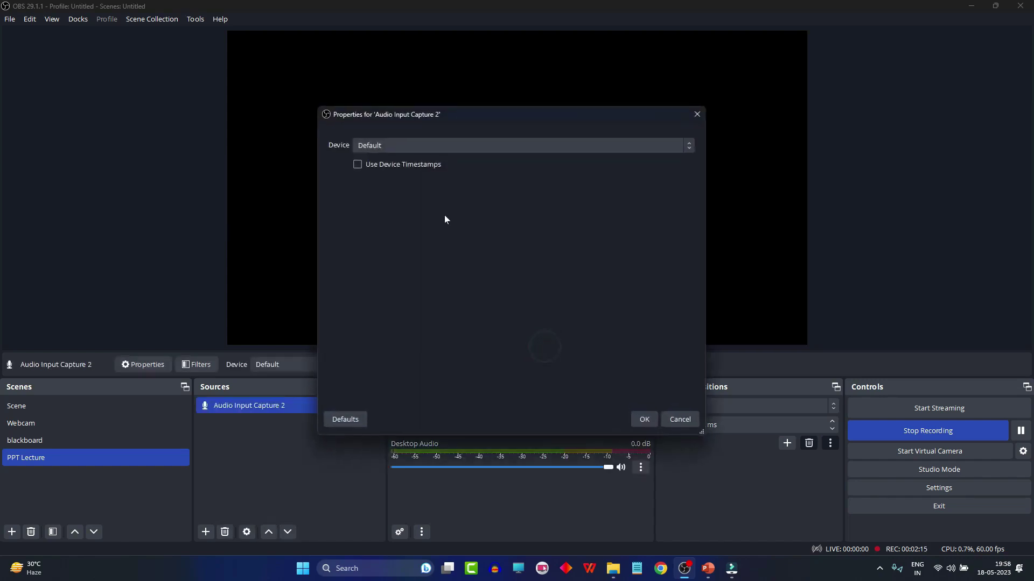
{"action": "left_click", "coordinate": [396, 146]}
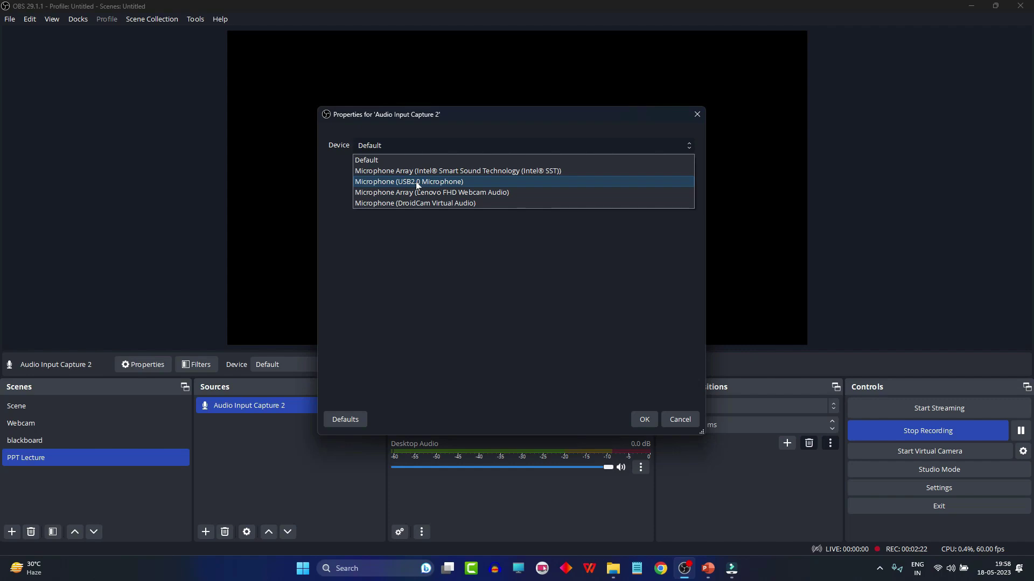
{"action": "left_click", "coordinate": [434, 182]}
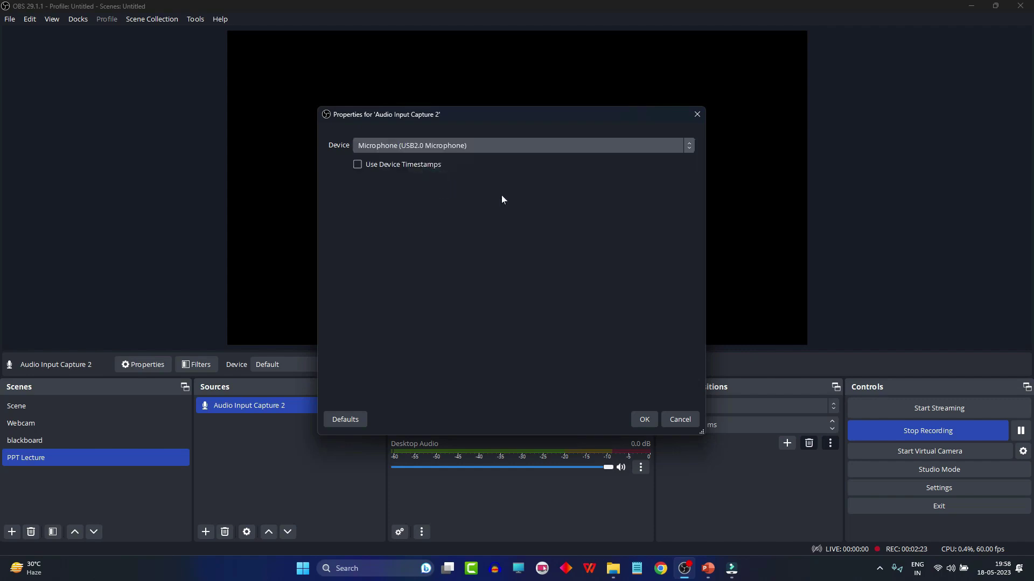
{"action": "left_click", "coordinate": [678, 420]}
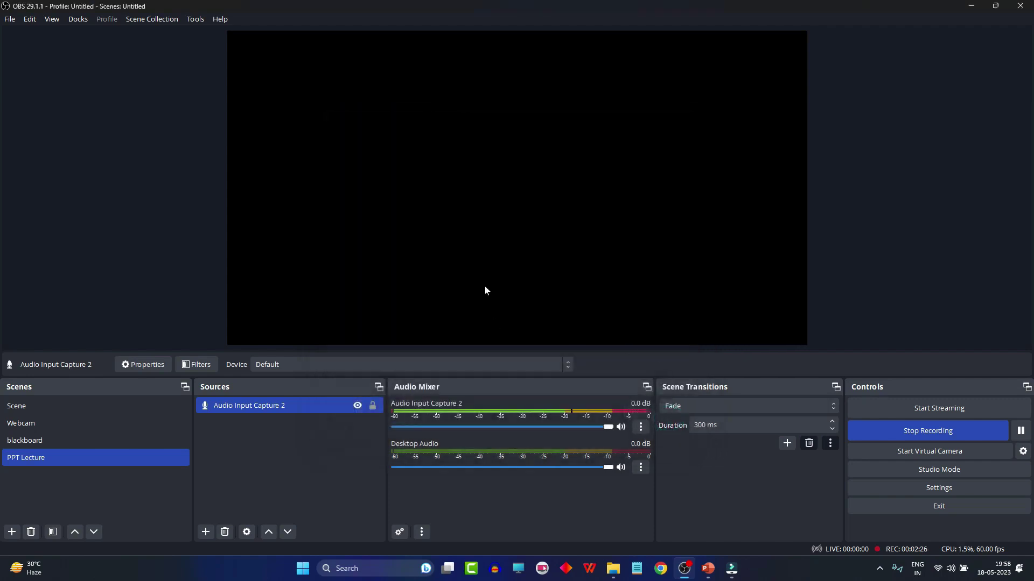
Remove the Audio Input Capture 2 source from the PPT Lecture scene
{"action": "right_click", "coordinate": [305, 402]}
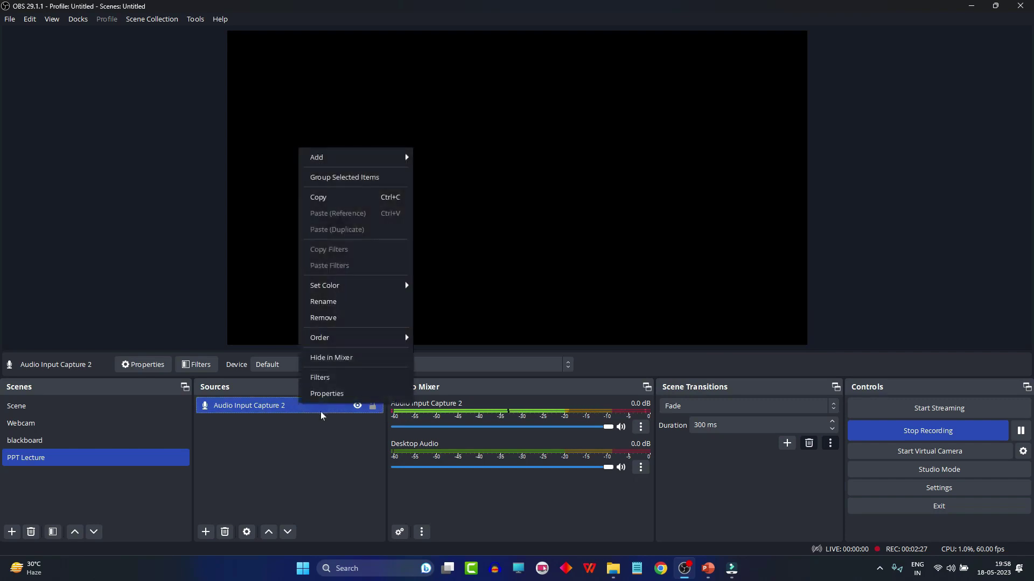
{"action": "left_click", "coordinate": [325, 317]}
{"action": "left_click", "coordinate": [564, 293]}
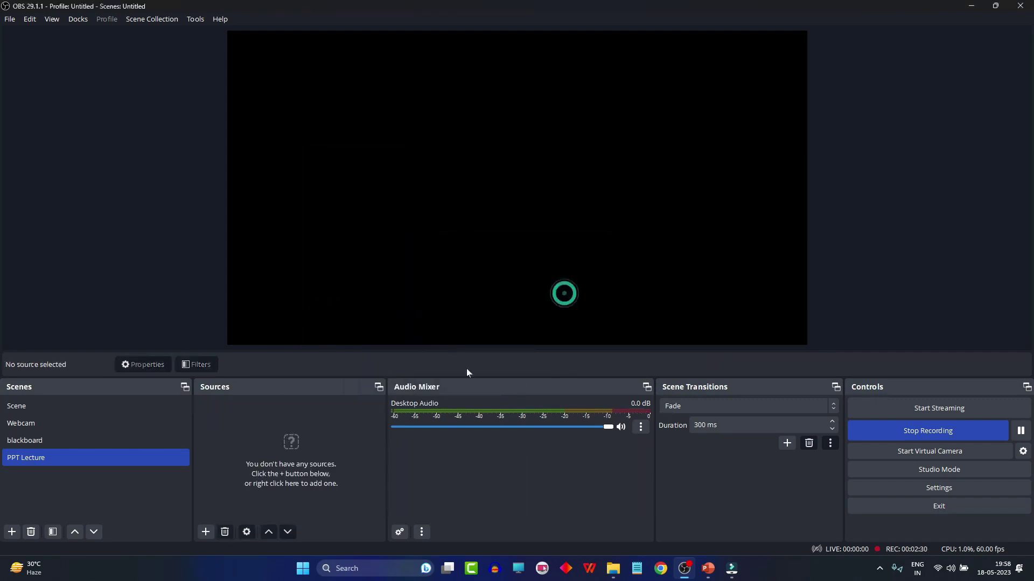
Add the existing Maono audio input capture source to the PPT Lecture scene
{"action": "left_click", "coordinate": [205, 532]}
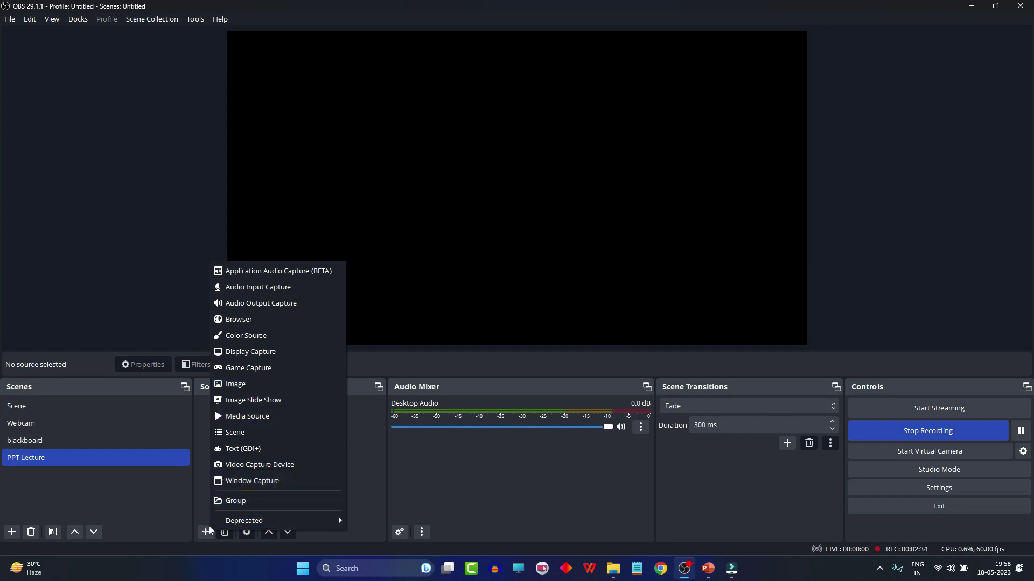
{"action": "left_click", "coordinate": [260, 287]}
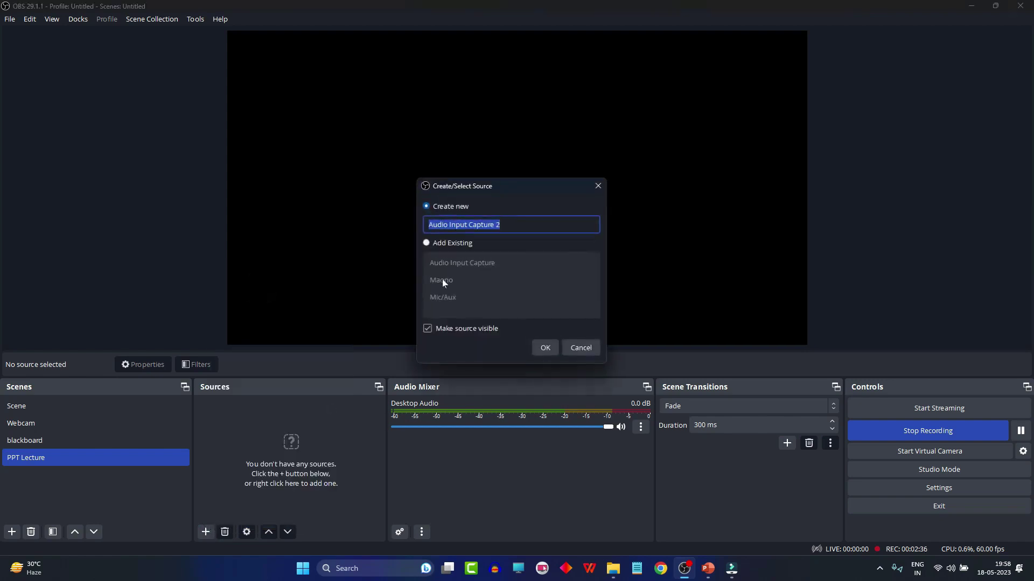
{"action": "left_click", "coordinate": [454, 244]}
{"action": "left_click", "coordinate": [462, 263]}
{"action": "left_click", "coordinate": [457, 282]}
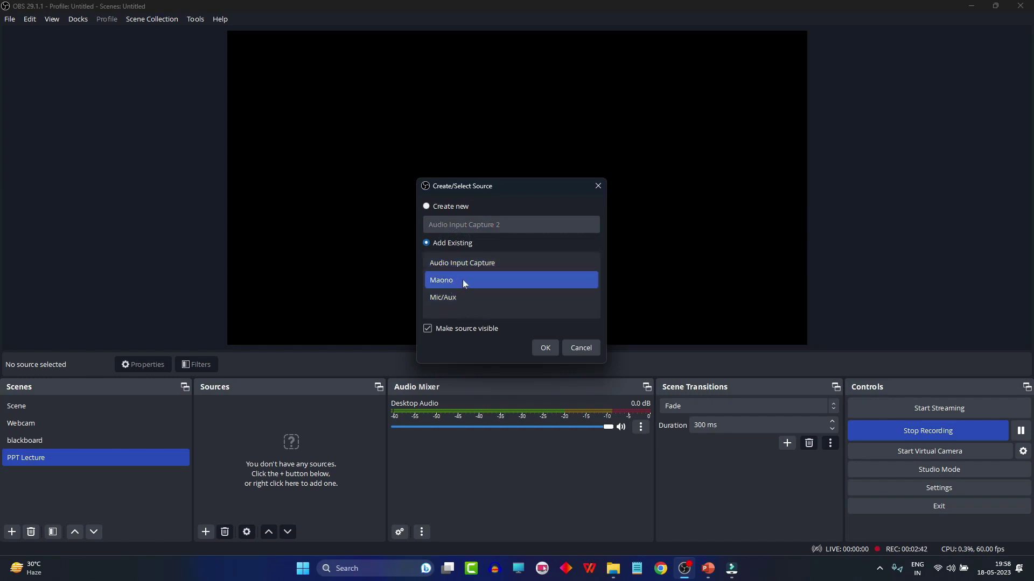
{"action": "left_click", "coordinate": [463, 279]}
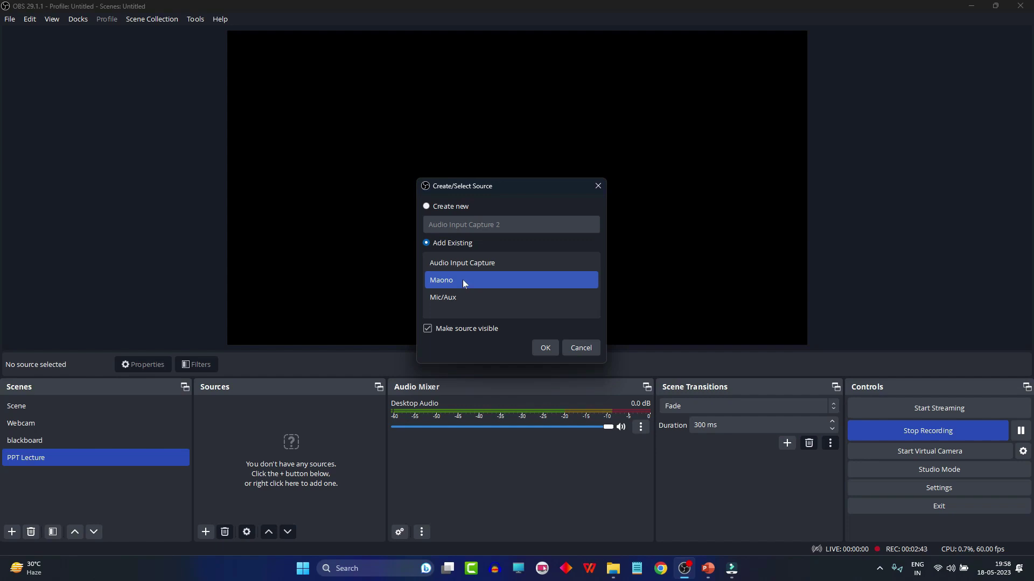
{"action": "left_click", "coordinate": [549, 350]}
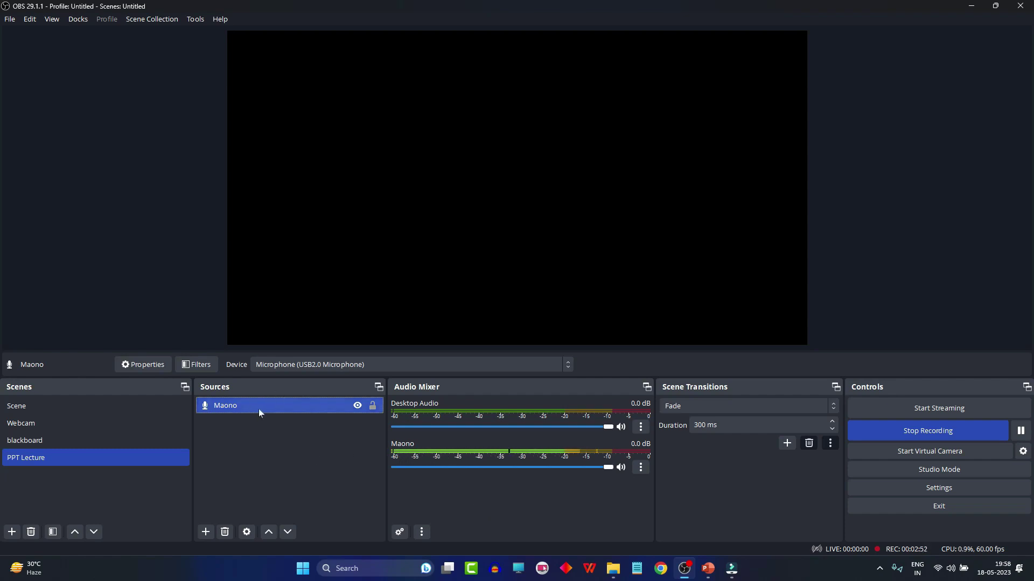
Try creating a new video capture device source and check its selectable devices without keeping any property changes
{"action": "left_click", "coordinate": [206, 533]}
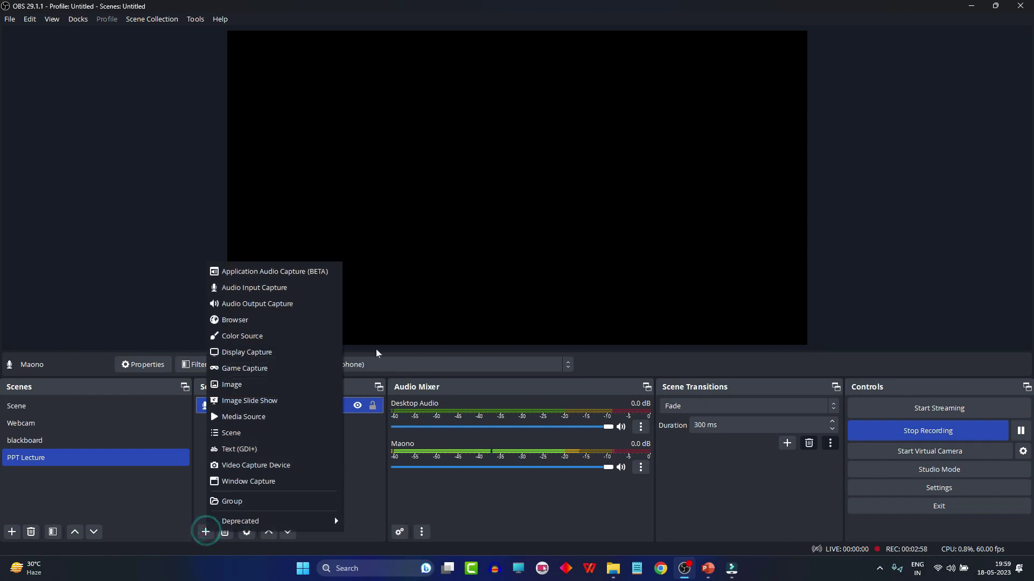
{"action": "left_click", "coordinate": [249, 466]}
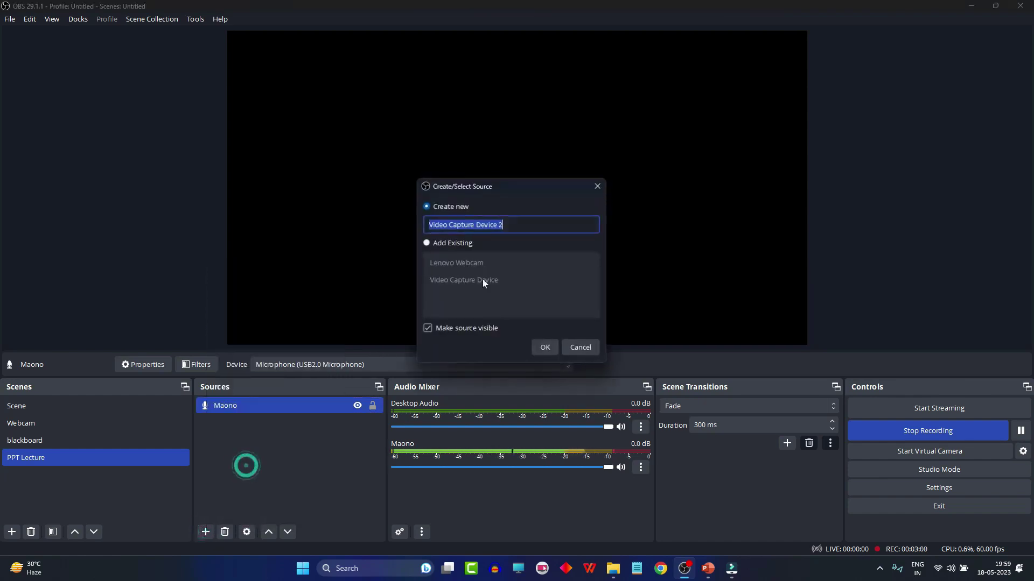
{"action": "left_click", "coordinate": [427, 244]}
{"action": "left_click", "coordinate": [453, 263]}
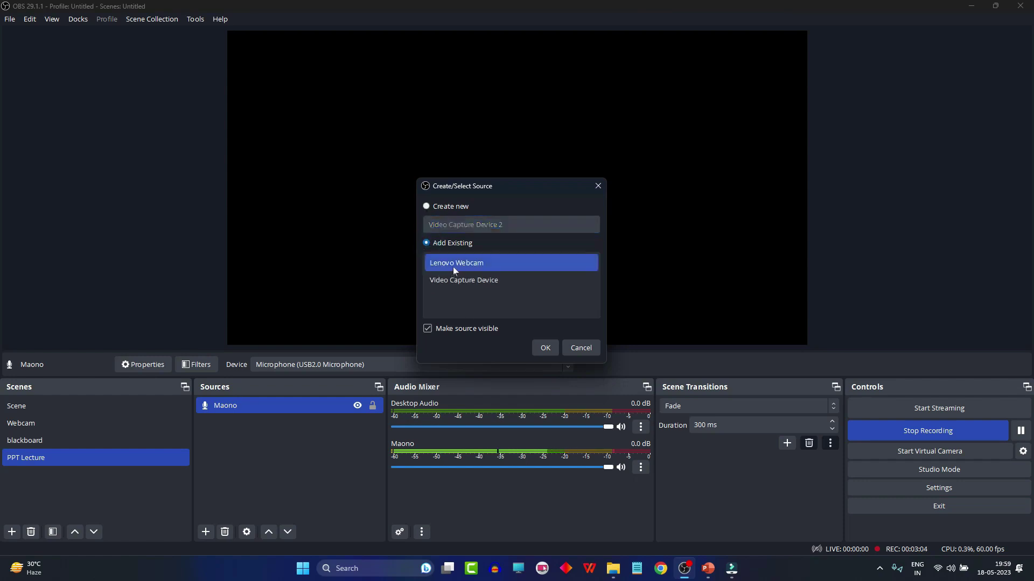
{"action": "left_click", "coordinate": [427, 206]}
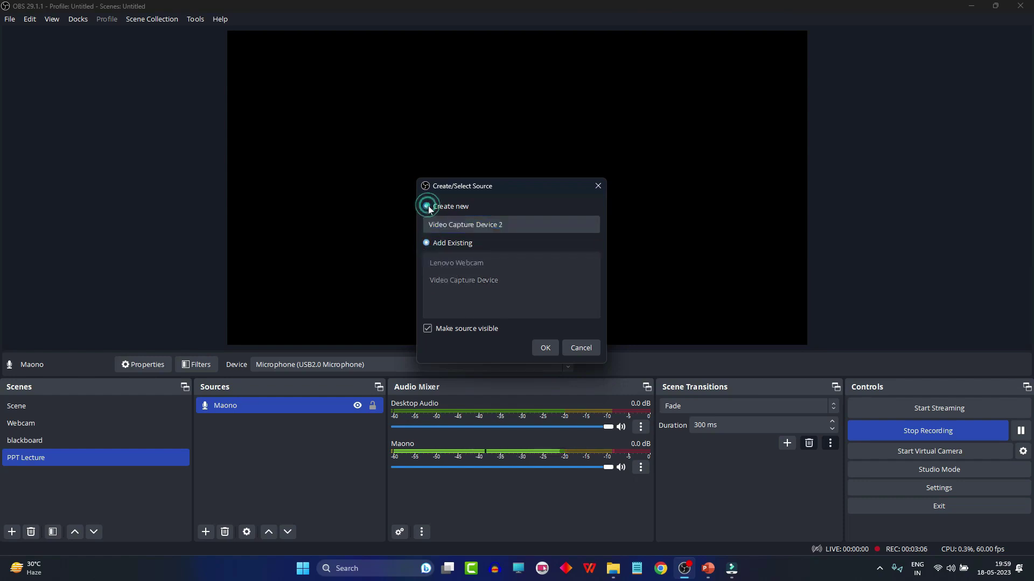
{"action": "left_click", "coordinate": [545, 348]}
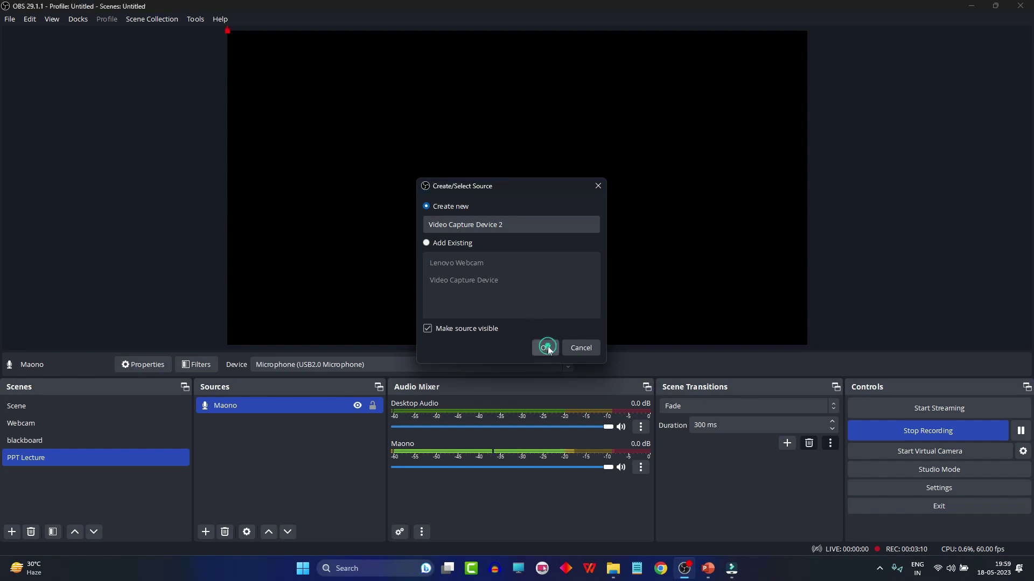
{"action": "left_click", "coordinate": [522, 284]}
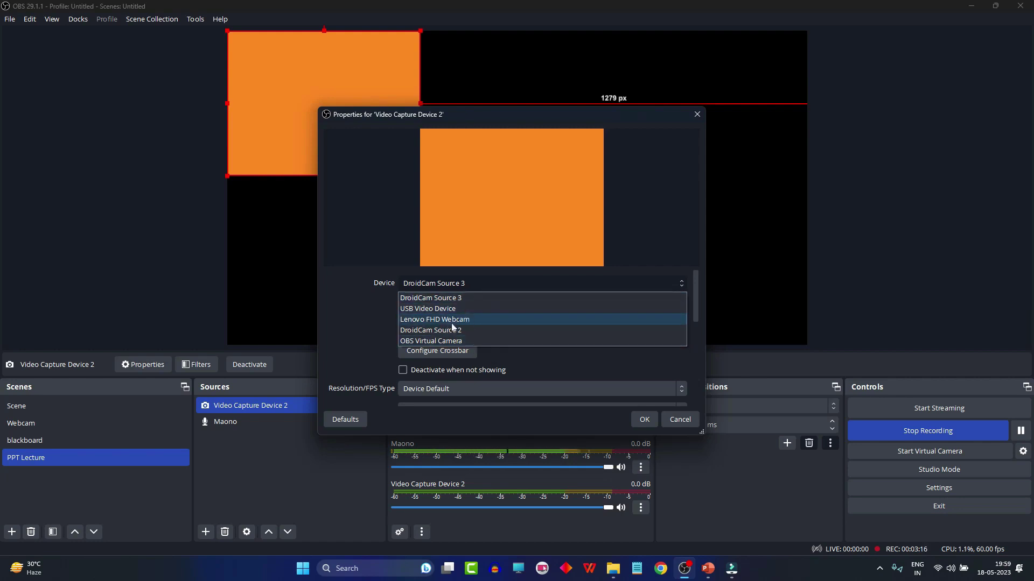
{"action": "left_click", "coordinate": [673, 419]}
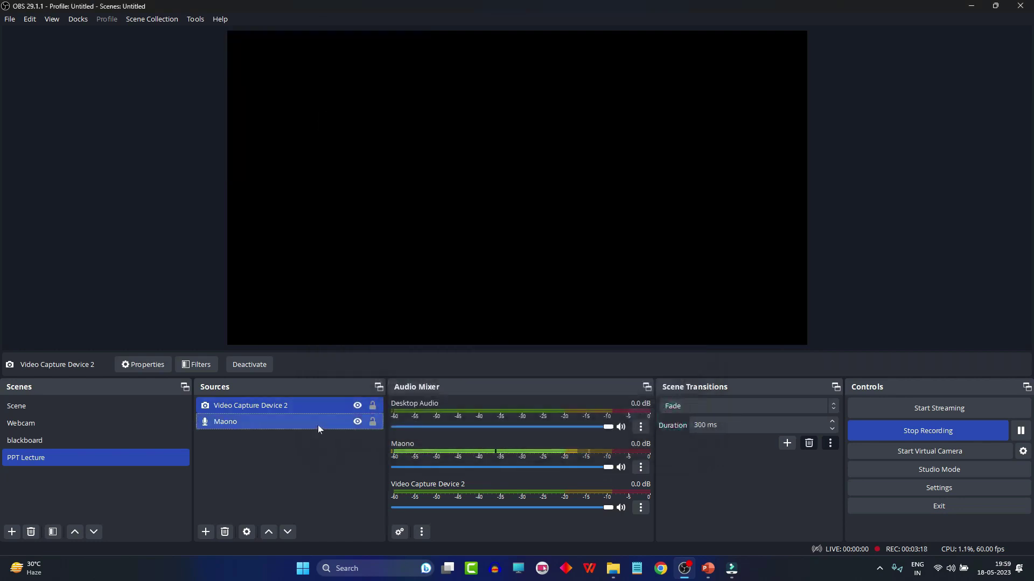
Remove the Video Capture Device 2 source from the PPT Lecture scene
{"action": "right_click", "coordinate": [314, 406]}
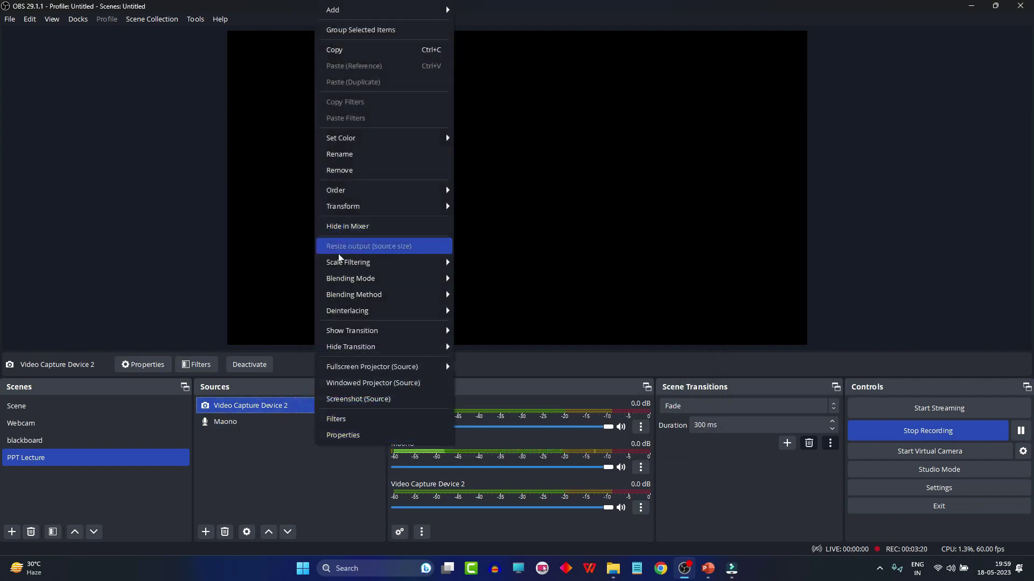
{"action": "left_click", "coordinate": [356, 178]}
{"action": "left_click", "coordinate": [573, 293]}
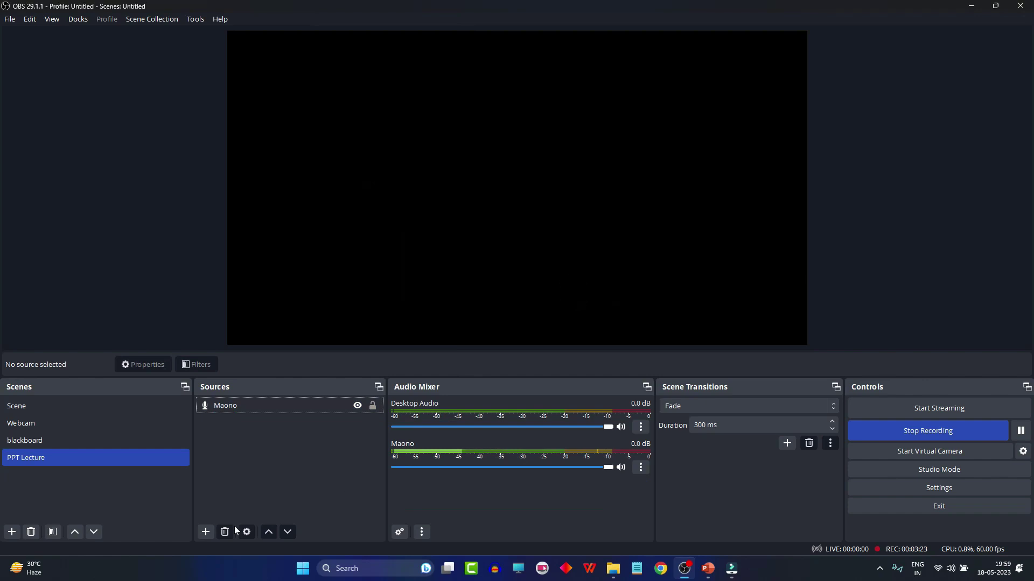
Add the existing Lenovo Webcam video capture source to the PPT Lecture scene
{"action": "left_click", "coordinate": [206, 532]}
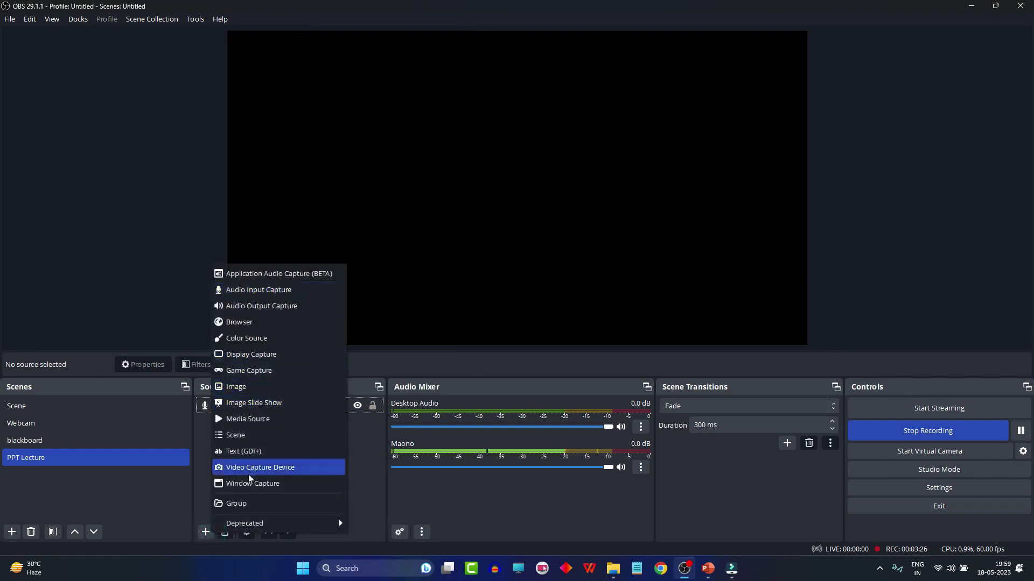
{"action": "left_click", "coordinate": [261, 469]}
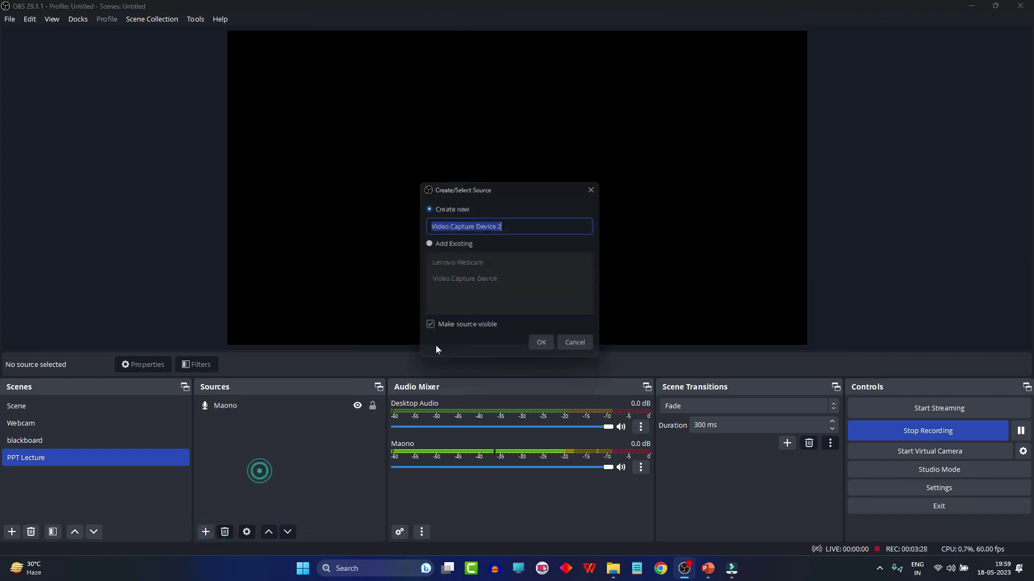
{"action": "left_click", "coordinate": [444, 244]}
{"action": "left_click", "coordinate": [447, 262]}
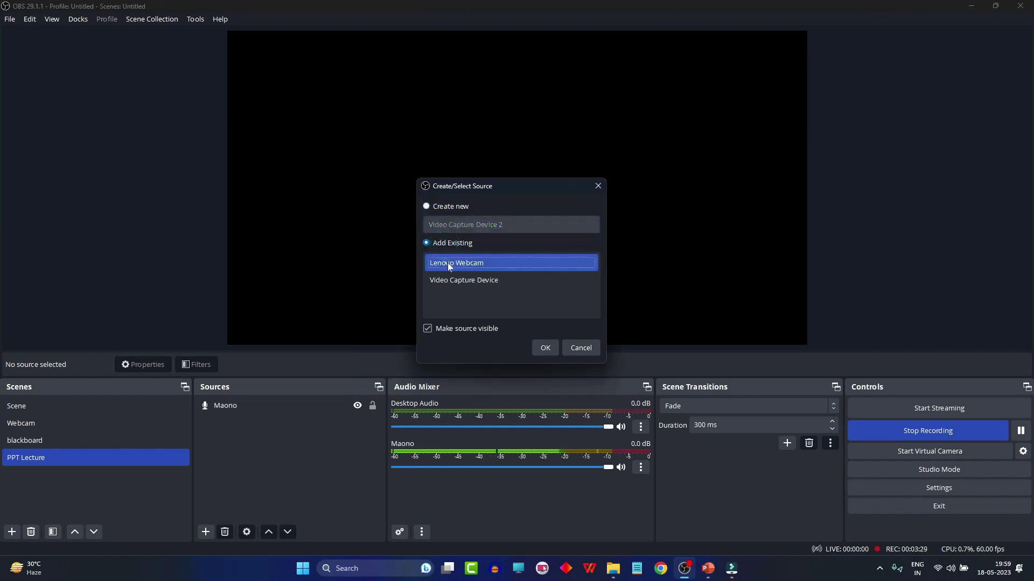
{"action": "left_click", "coordinate": [541, 348]}
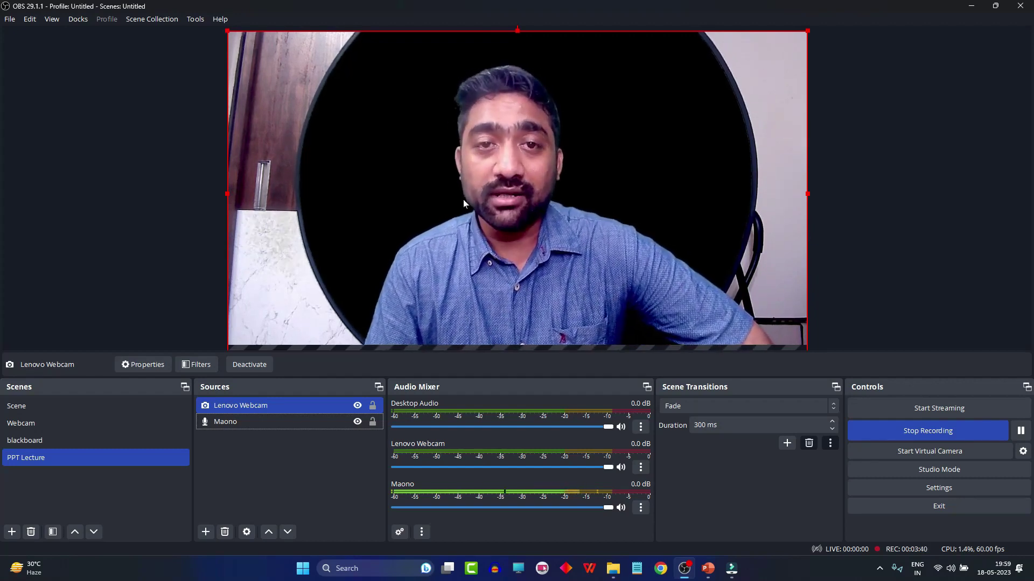
Open the Lenovo Webcam source's filters and turn off its Chroma Key effect filter
{"action": "right_click", "coordinate": [243, 406]}
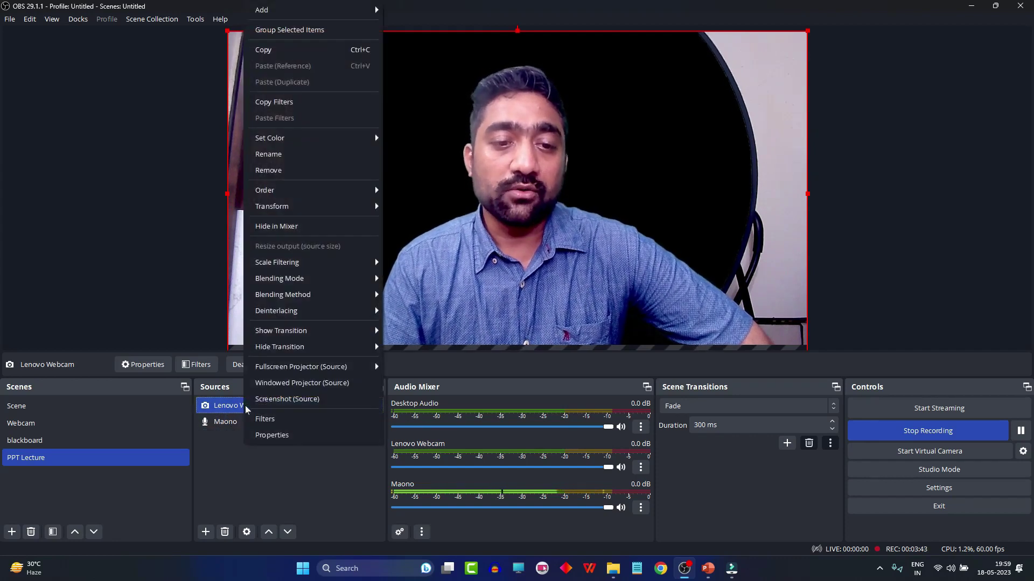
{"action": "left_click", "coordinate": [273, 419]}
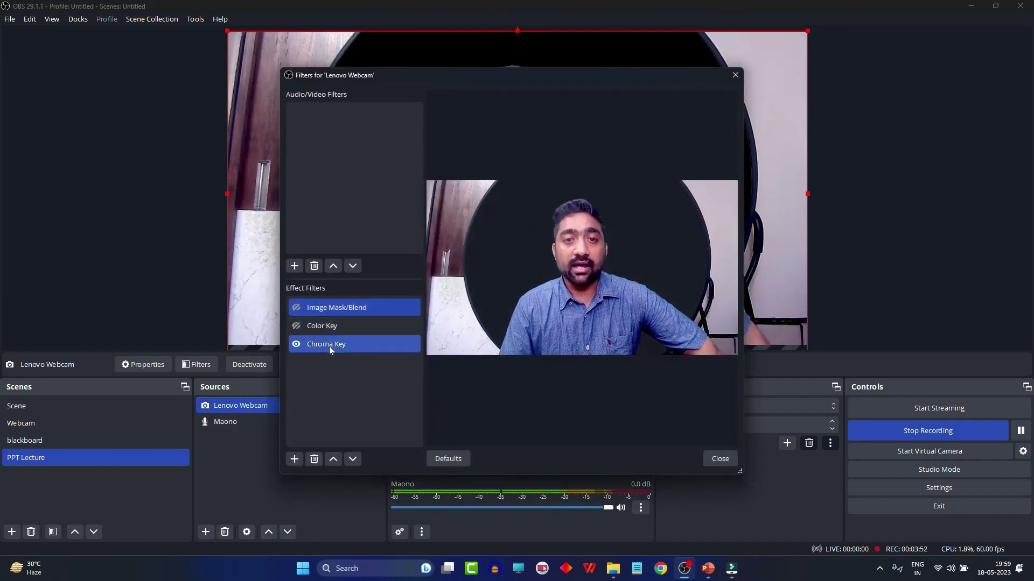
{"action": "left_click", "coordinate": [295, 345]}
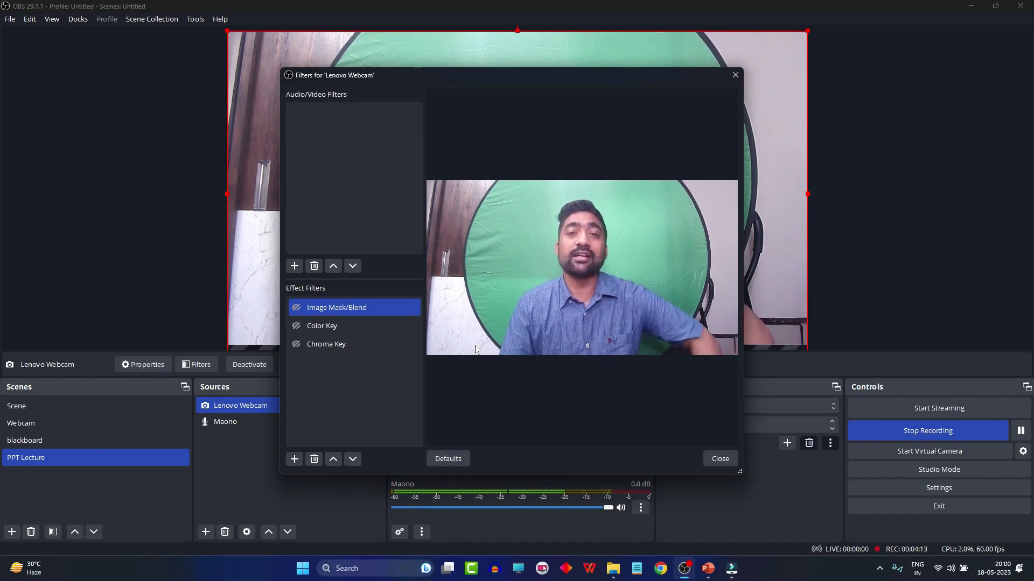
{"action": "left_click", "coordinate": [324, 347], "text": "ctrl"}
{"action": "left_click", "coordinate": [324, 347], "text": "ctrl"}
{"action": "left_click", "coordinate": [302, 349], "text": "ctrl"}
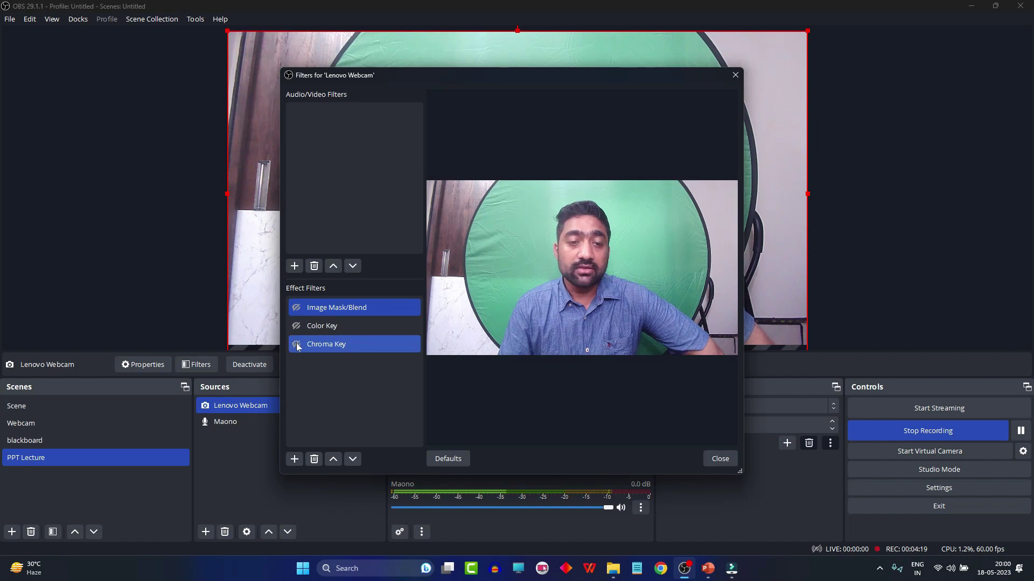
Compare the webcam image with the Chroma Key filter on and off, leave the filter enabled, and show its settings
{"action": "left_click", "coordinate": [297, 345]}
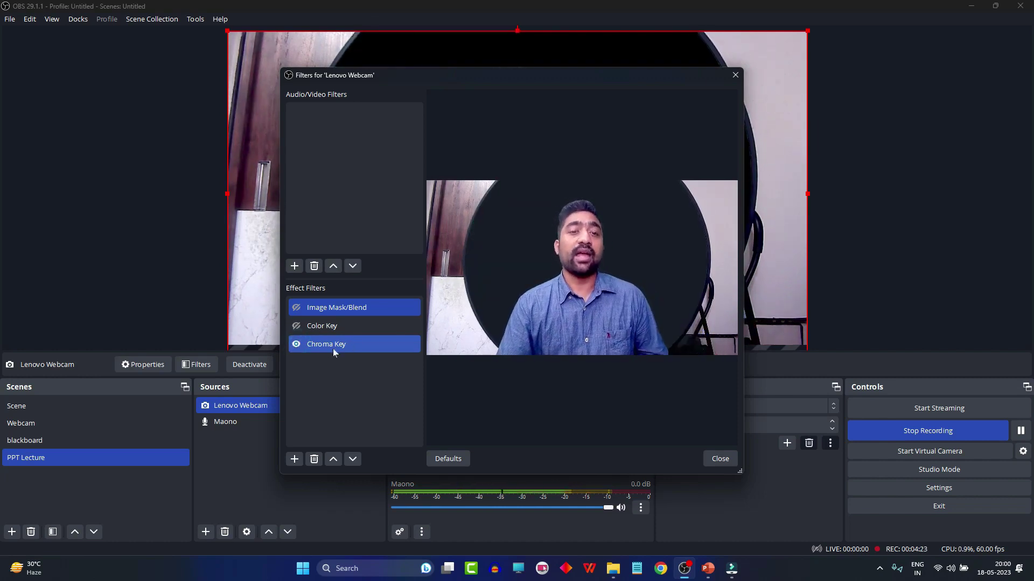
{"action": "left_click", "coordinate": [299, 347]}
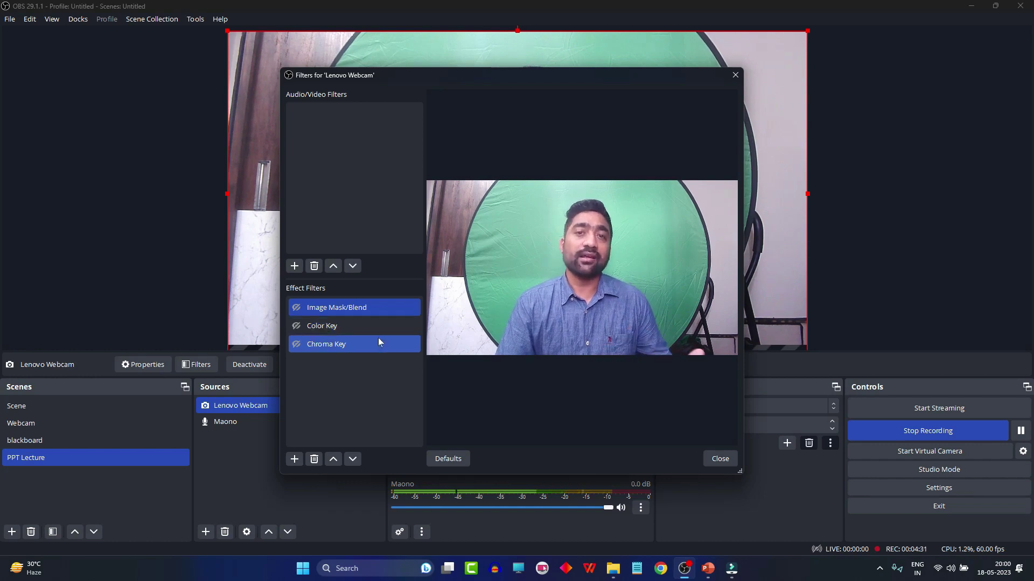
{"action": "left_click", "coordinate": [297, 345]}
{"action": "left_click", "coordinate": [312, 345]}
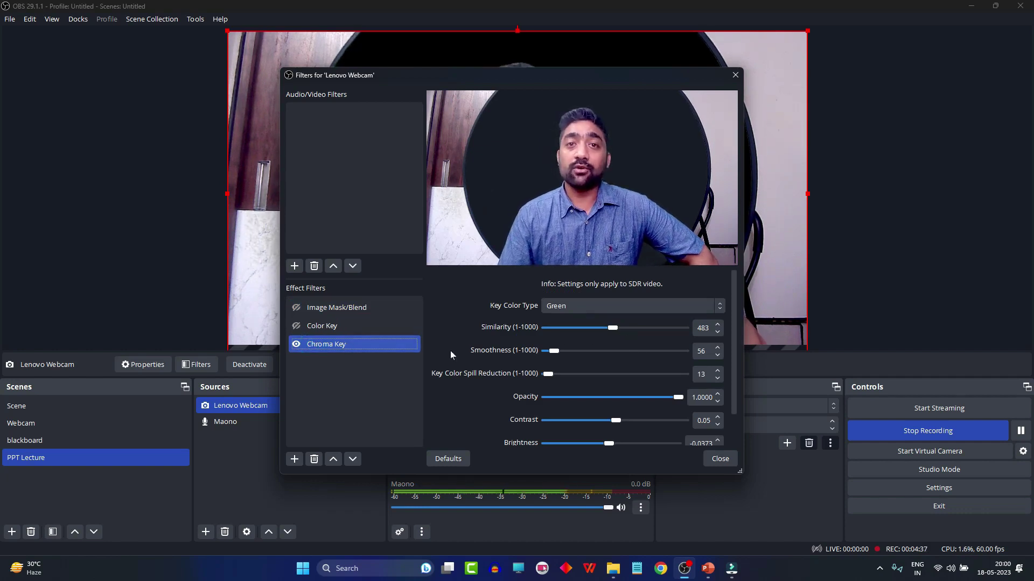
Review the Chroma Key settings with the Green key color type against the scene preview and close the filters
{"action": "left_click", "coordinate": [636, 306]}
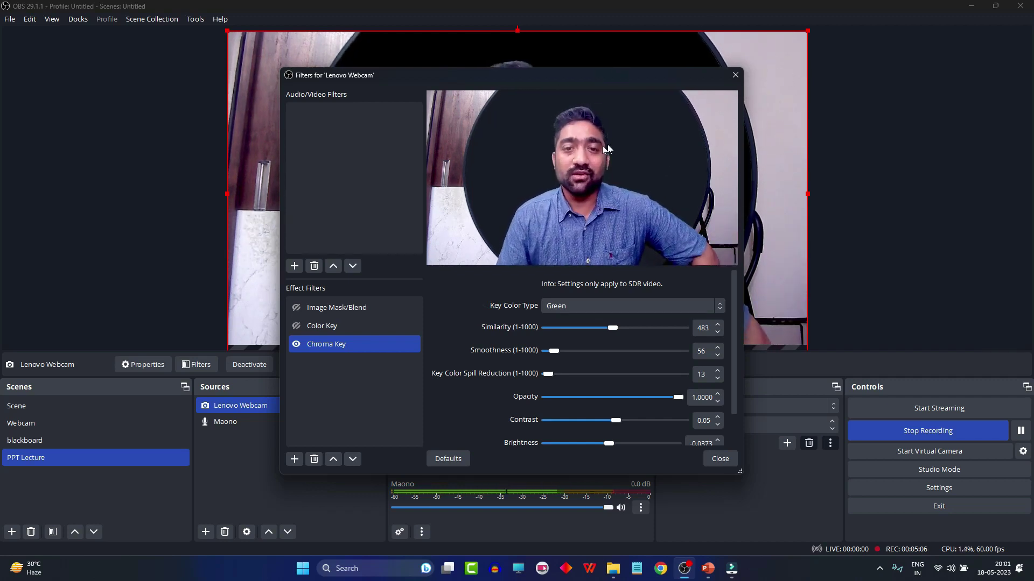
{"action": "left_click_drag", "start_coordinate": [583, 85], "coordinate": [821, 223]}
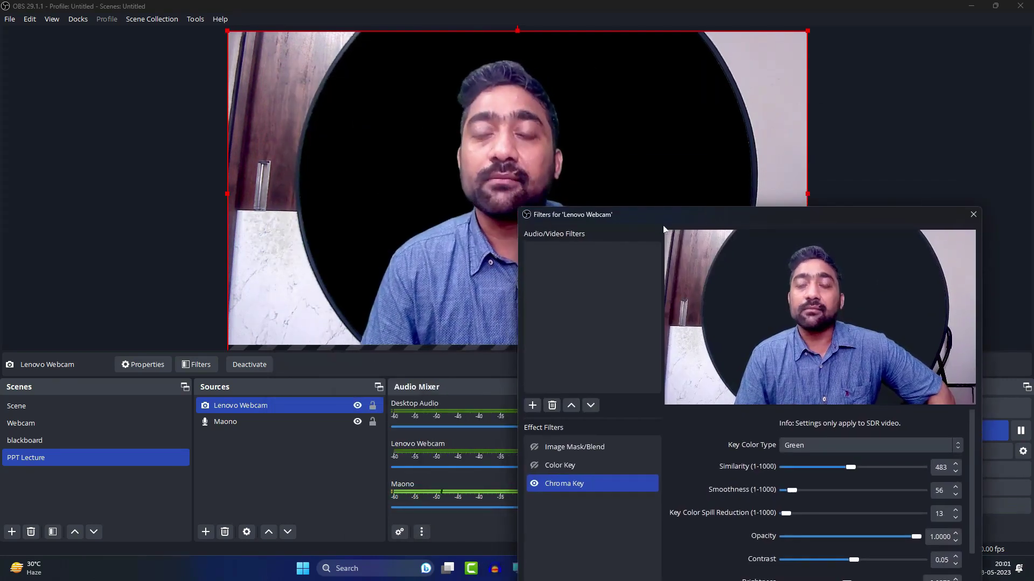
{"action": "left_click_drag", "start_coordinate": [690, 220], "coordinate": [598, 177]}
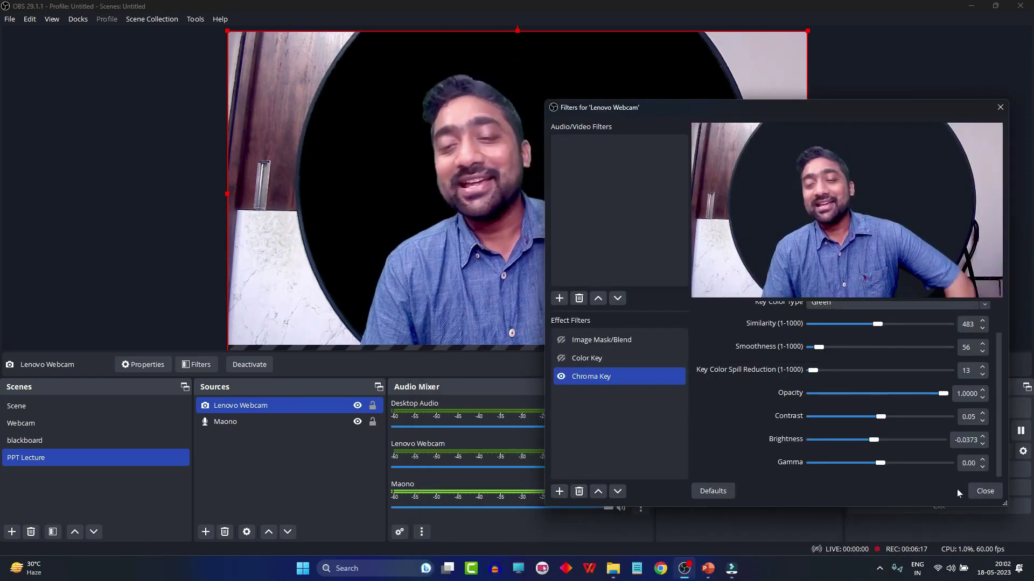
{"action": "left_click", "coordinate": [984, 490]}
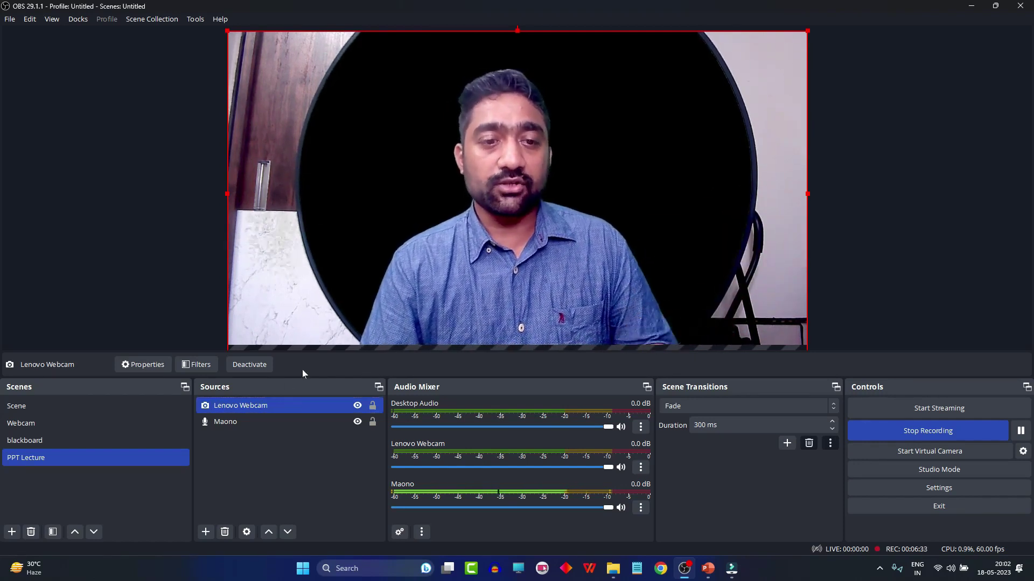
Crop the Lenovo Webcam source to about 436 px from the canvas's left edge and 457 px from its right edge
{"action": "left_click", "coordinate": [245, 401]}
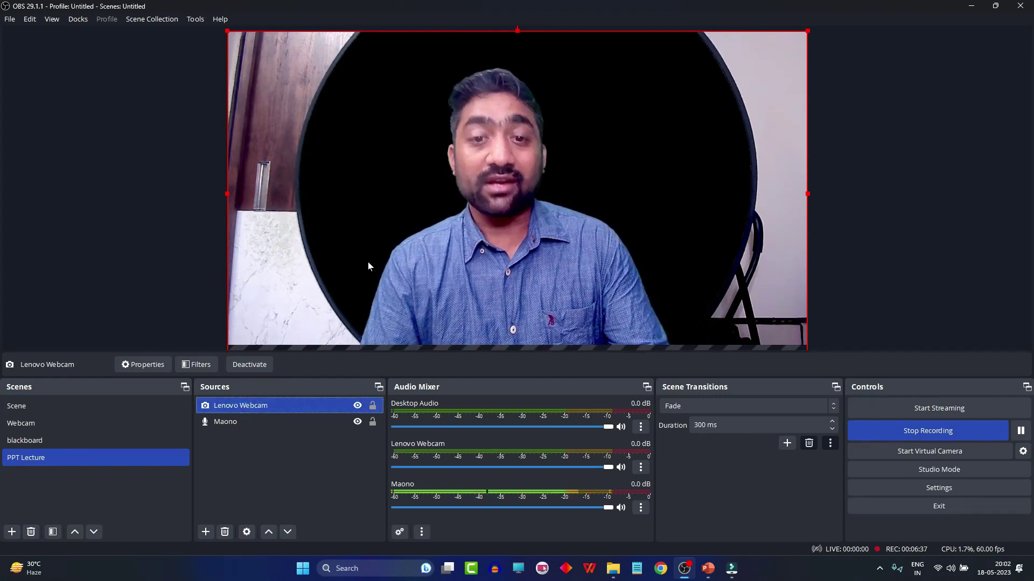
{"action": "left_click_drag", "start_coordinate": [232, 188], "coordinate": [360, 188]}
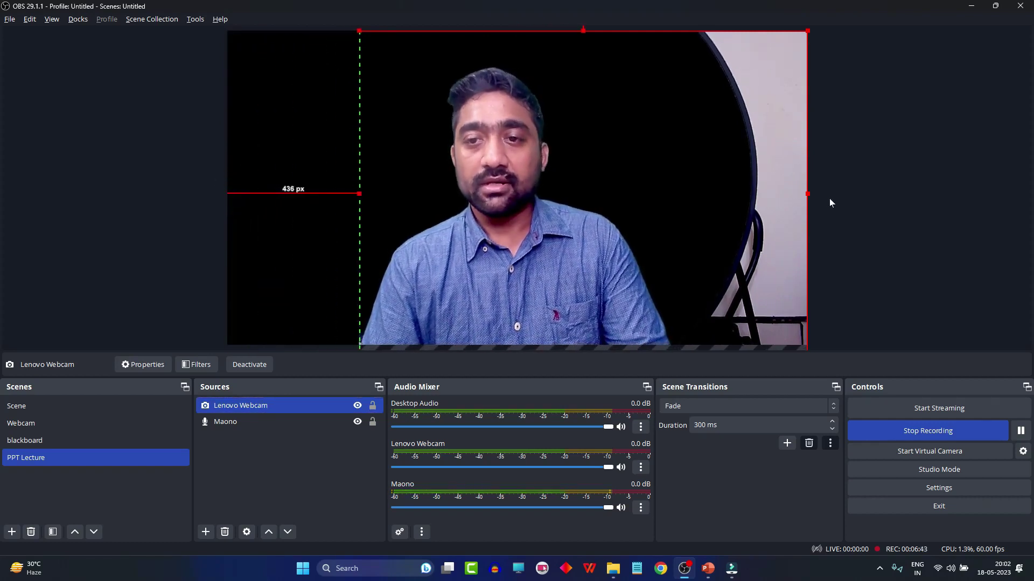
{"action": "left_click_drag", "start_coordinate": [805, 194], "coordinate": [669, 193]}
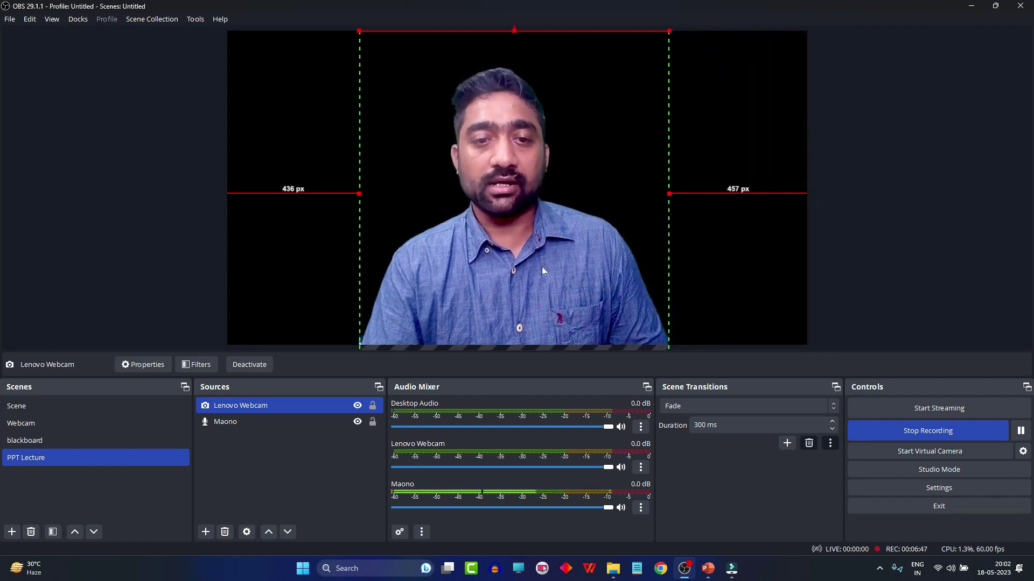
{"action": "left_click", "coordinate": [736, 291]}
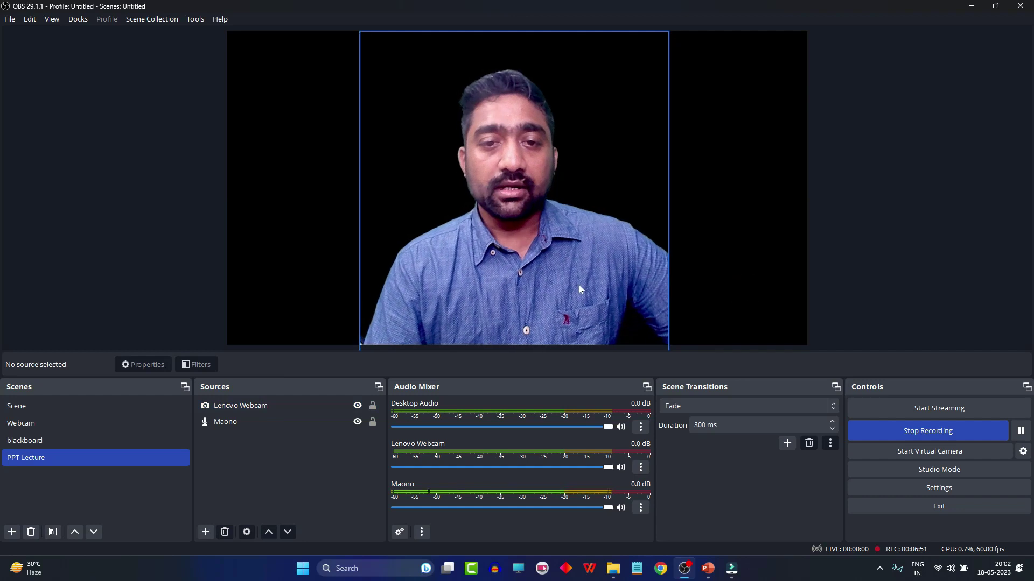
Move the cropped webcam source slightly past the canvas's left edge, about 921 px from the right edge
{"action": "left_click_drag", "start_coordinate": [584, 317], "coordinate": [448, 312]}
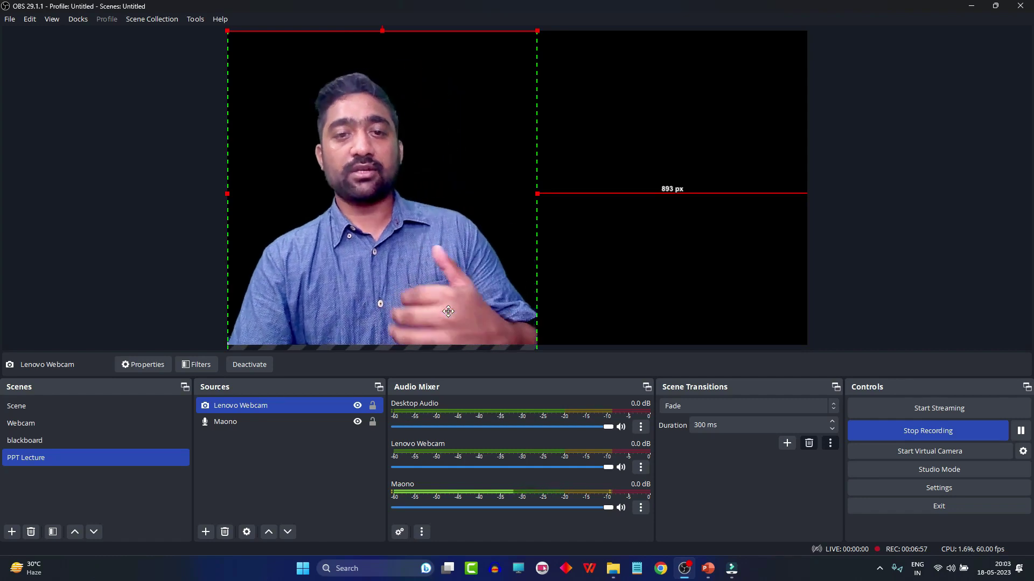
{"action": "left_click_drag", "start_coordinate": [448, 311], "coordinate": [444, 316]}
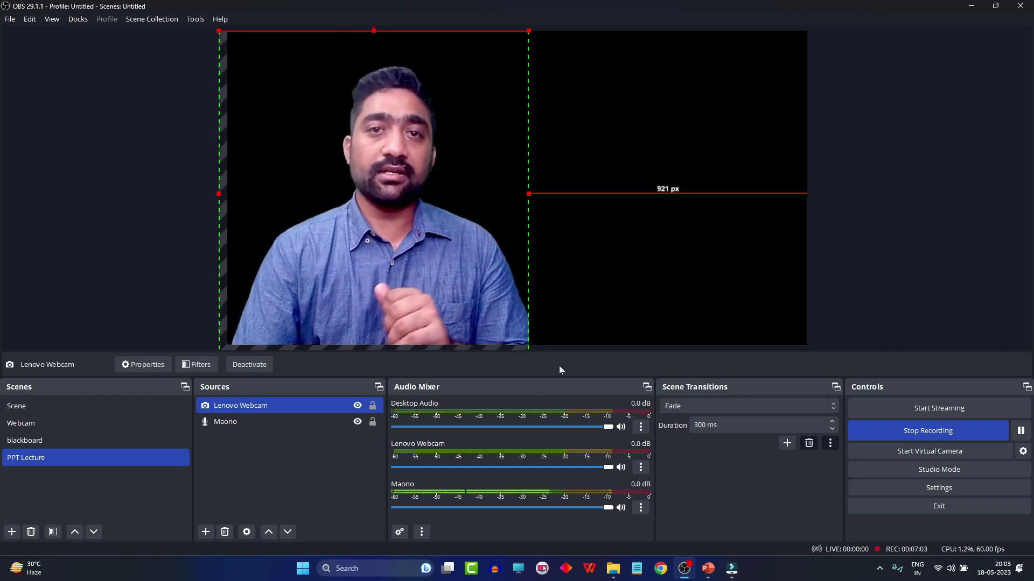
{"action": "left_click", "coordinate": [351, 425], "text": "ctrl"}
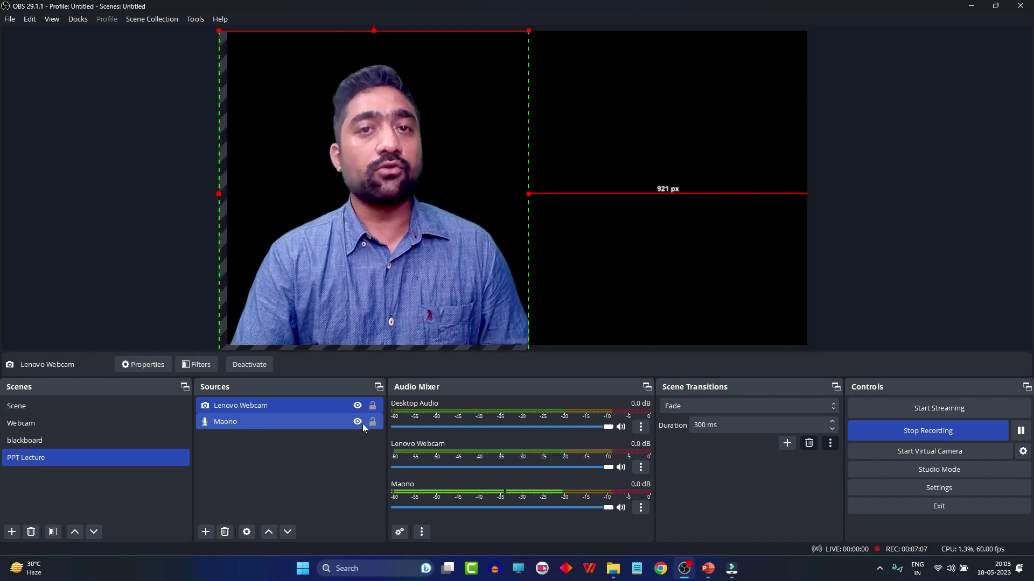
{"action": "left_click", "coordinate": [363, 424], "text": "ctrl"}
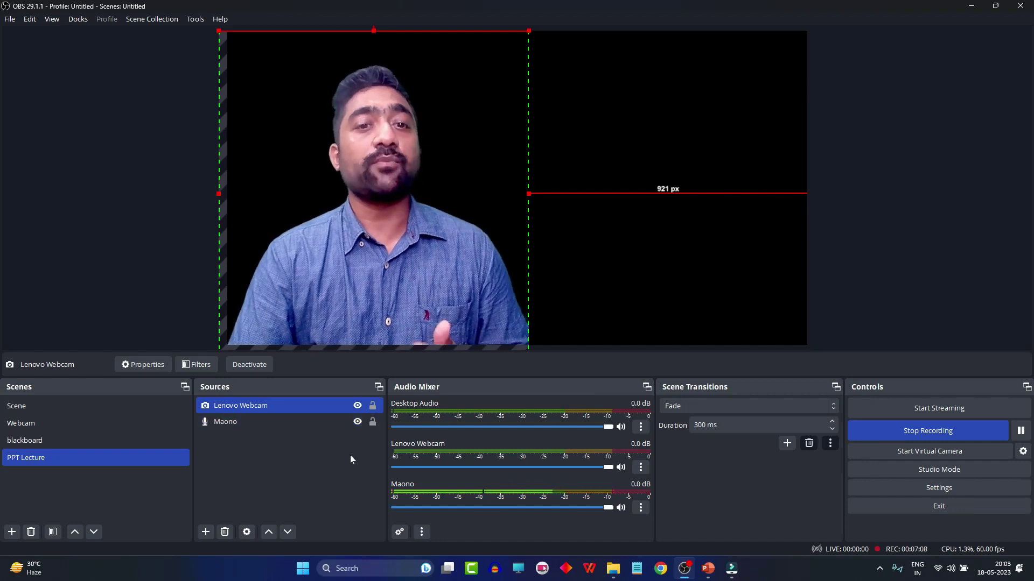
Create a new Window Capture source named PPT in the PPT Lecture scene
{"action": "left_click", "coordinate": [206, 532]}
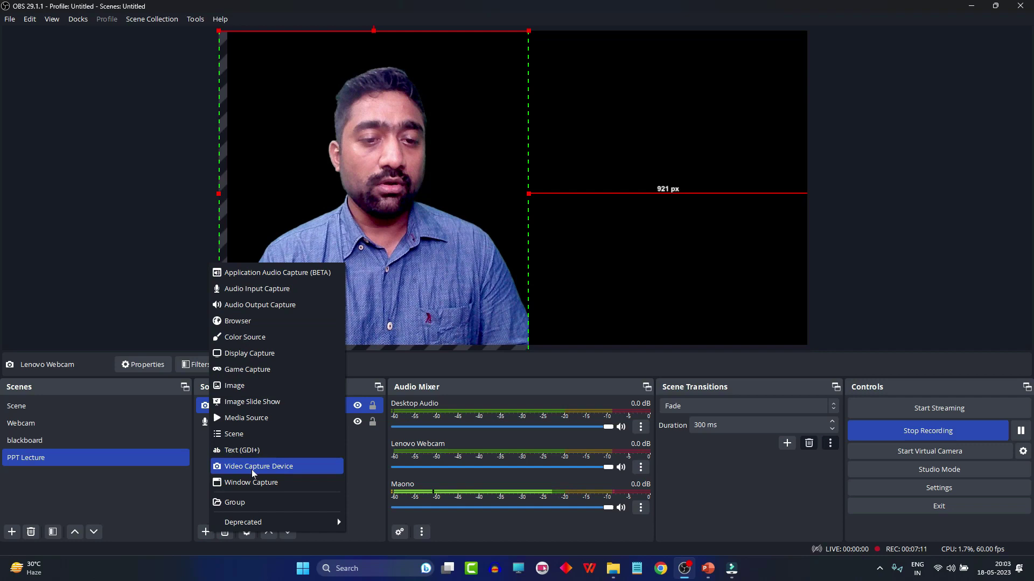
{"action": "left_click", "coordinate": [253, 483]}
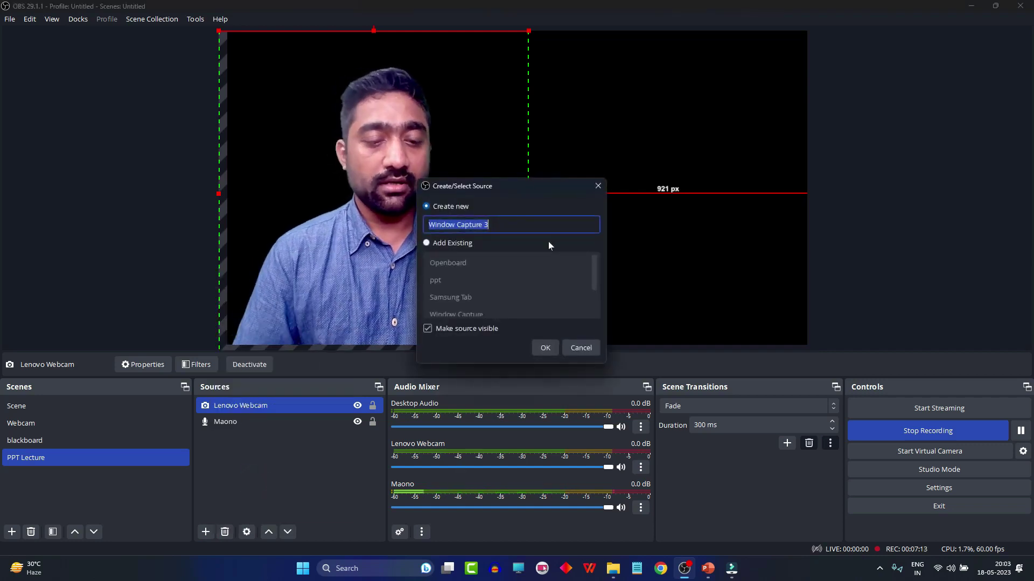
{"action": "type", "text": "PPT"}
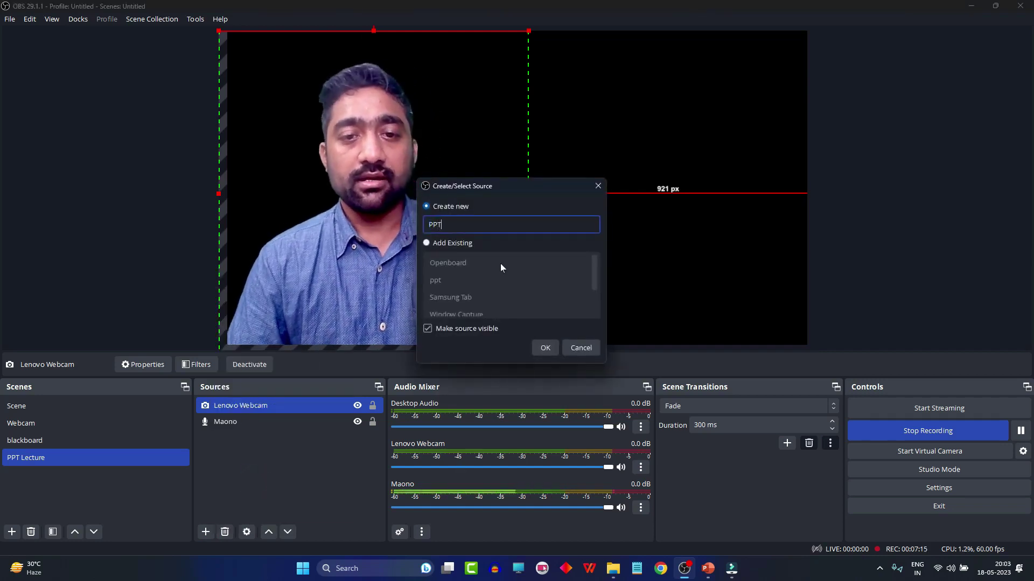
{"action": "left_click", "coordinate": [544, 348]}
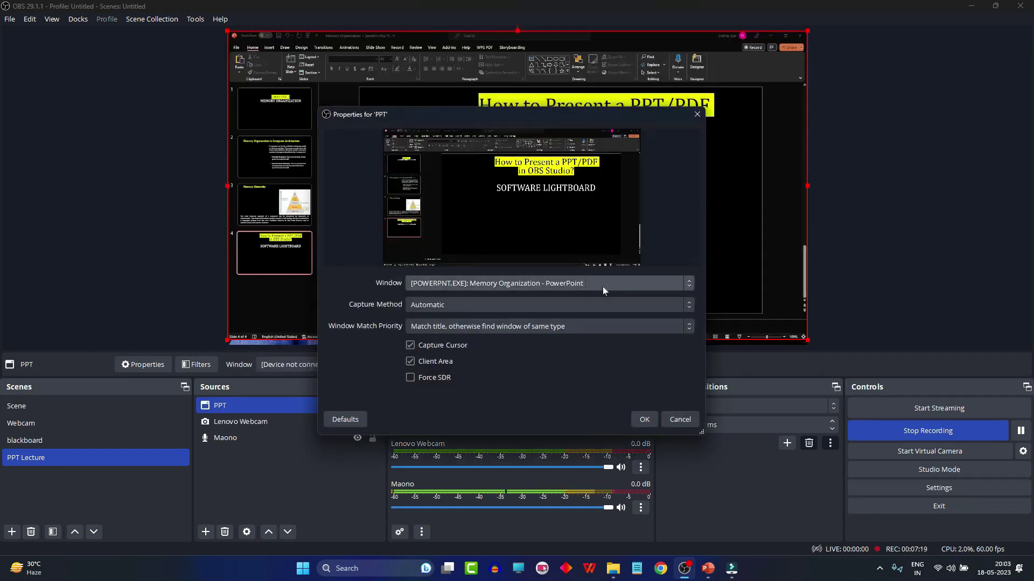
Switch to PowerPoint to view the open Memory Organization presentation, and return to the PPT source's properties in OBS
{"action": "left_click", "coordinate": [707, 569]}
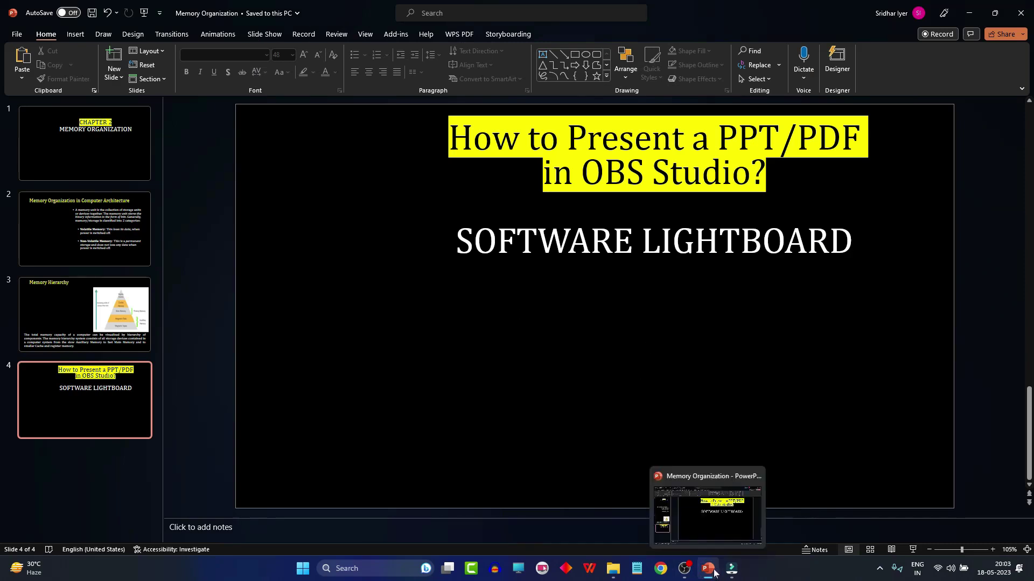
{"action": "left_click", "coordinate": [714, 573]}
{"action": "left_click", "coordinate": [714, 573]}
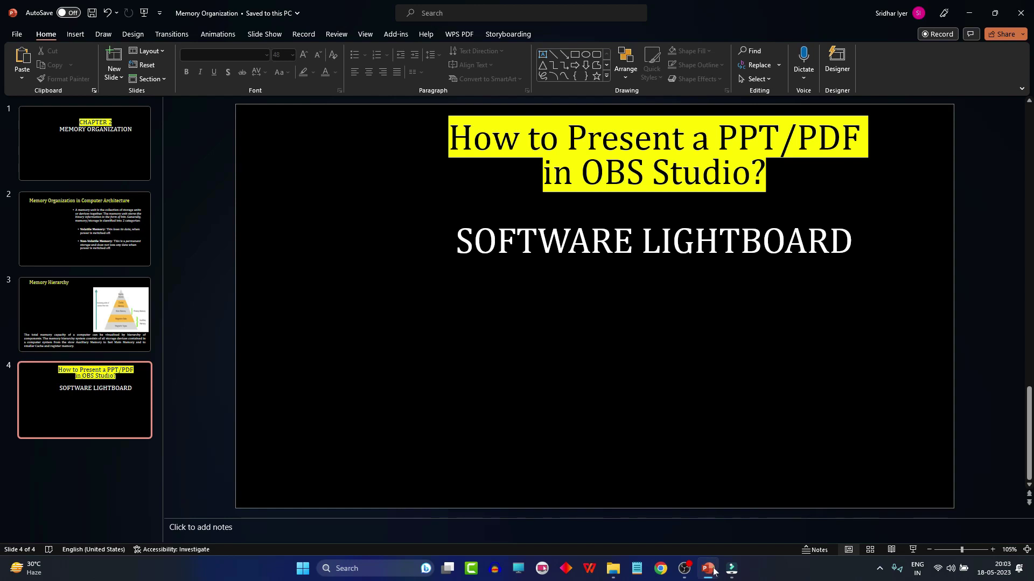
{"action": "left_click", "coordinate": [715, 572]}
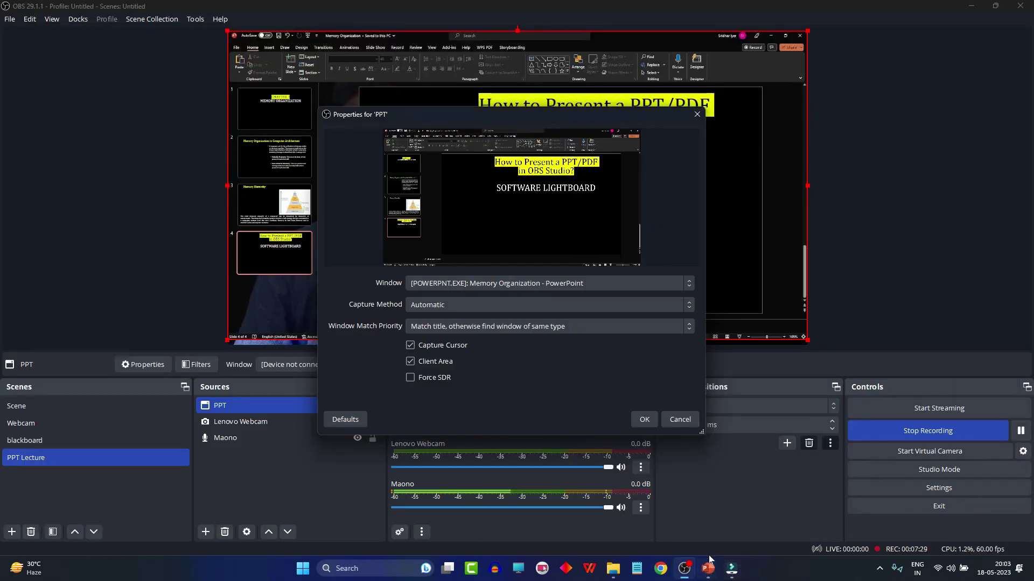
{"action": "left_click", "coordinate": [714, 573]}
{"action": "left_click", "coordinate": [714, 572]}
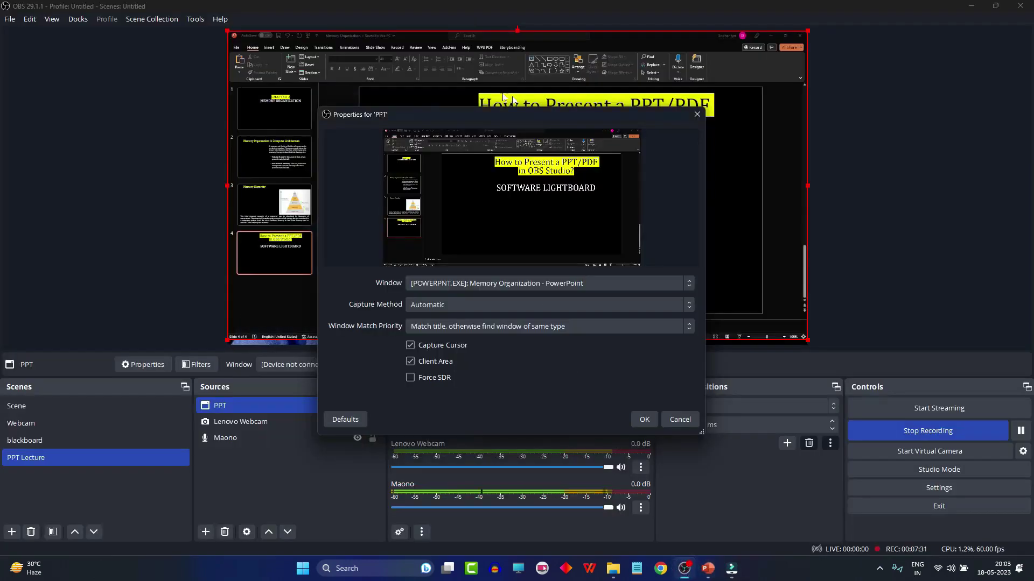
Set the PPT source to capture the [POWERPNT.EXE]: Memory Organization - PowerPoint window and check the presentation in PowerPoint
{"action": "left_click", "coordinate": [594, 283]}
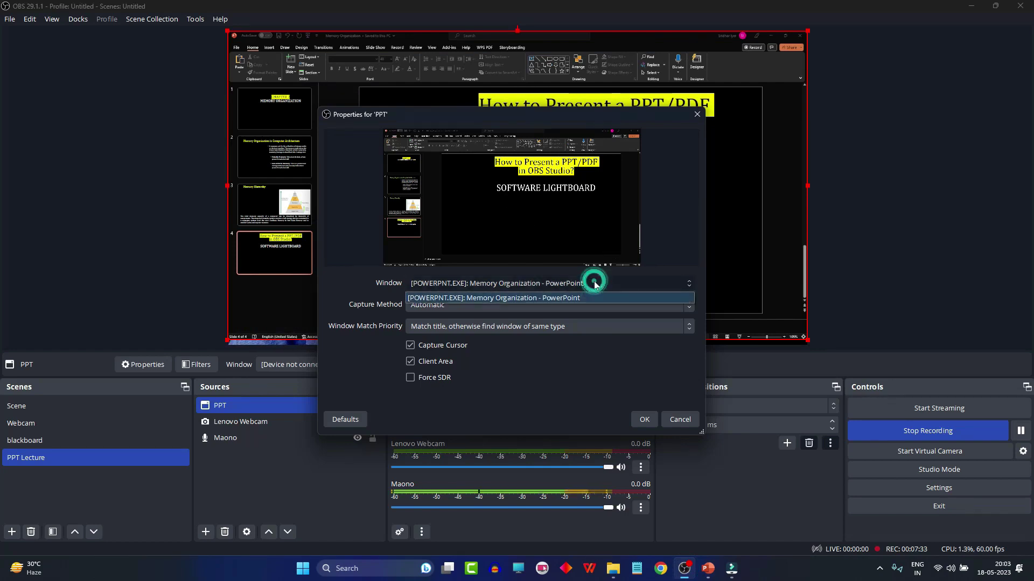
{"action": "left_click", "coordinate": [580, 296]}
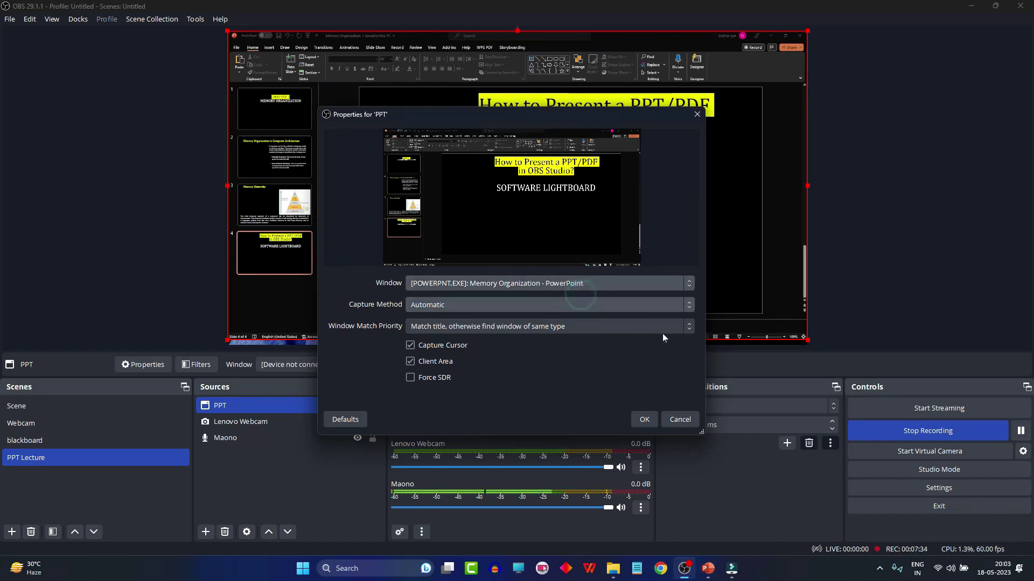
{"action": "left_click", "coordinate": [645, 420]}
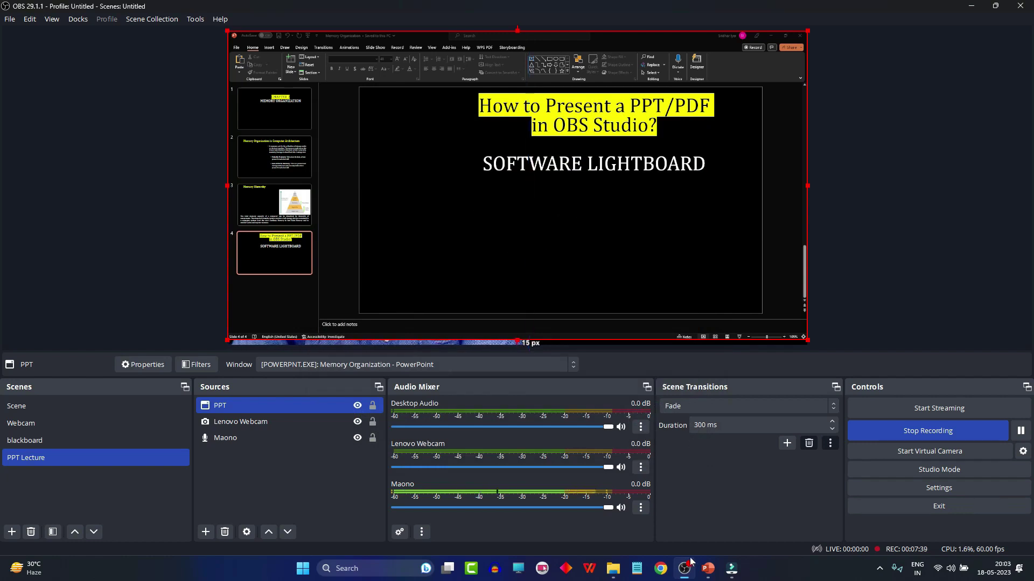
{"action": "left_click", "coordinate": [709, 570]}
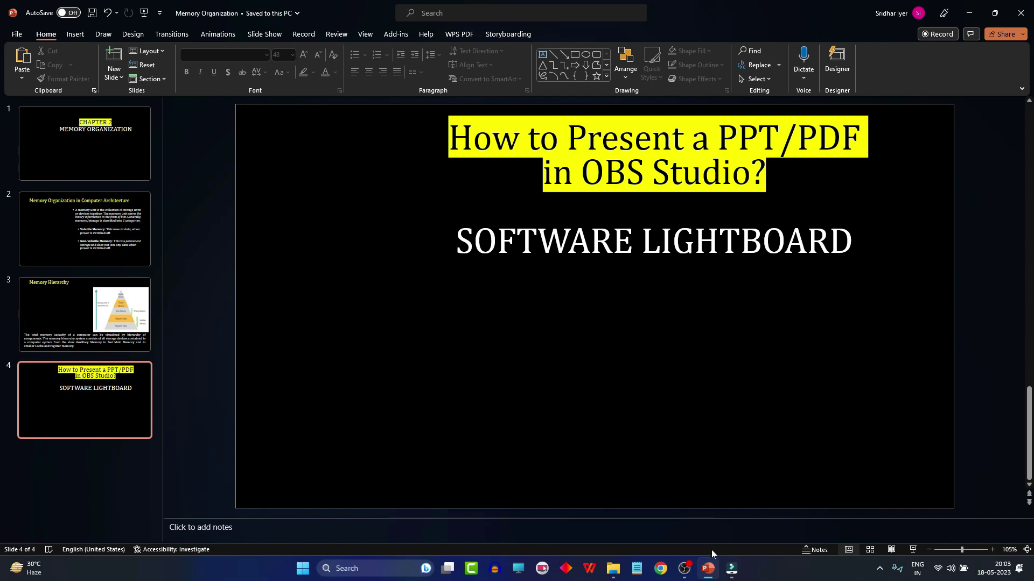
{"action": "left_click", "coordinate": [684, 568]}
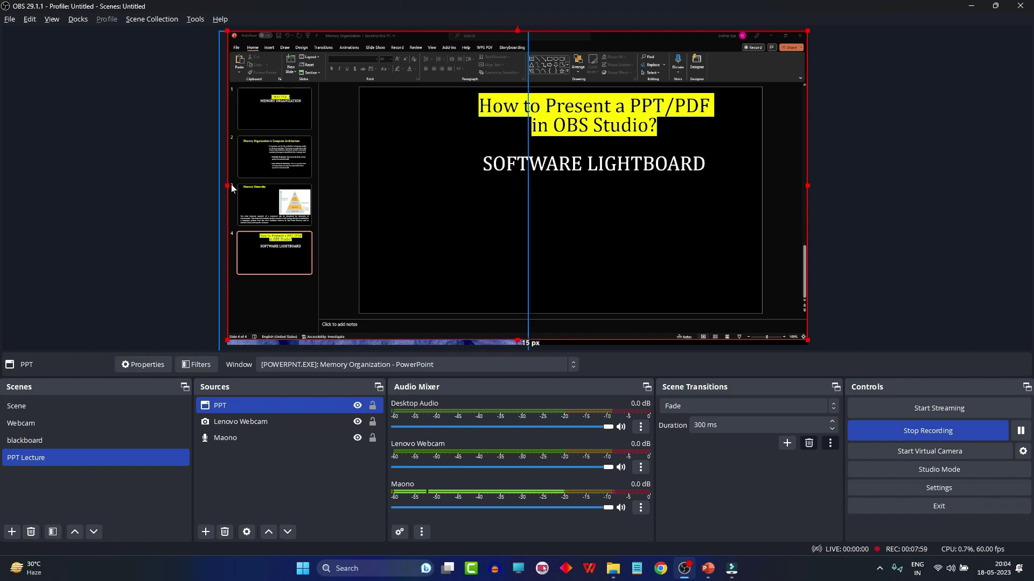
Crop the PPT source to the slide area, with margins of about 431 px left, 182 px top, 140 px right and 95 px bottom
{"action": "left_click_drag", "start_coordinate": [226, 185], "coordinate": [324, 187]}
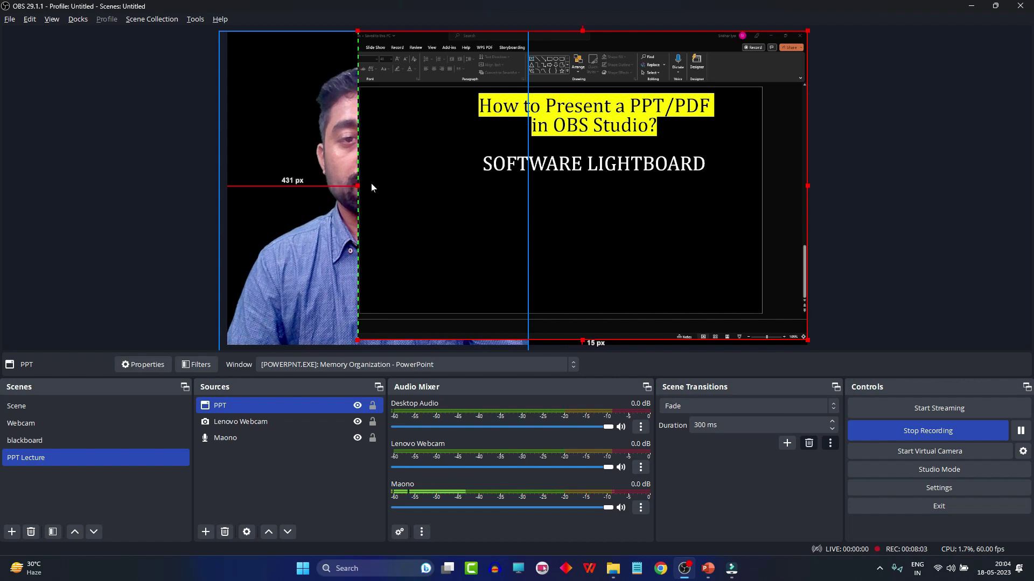
{"action": "left_click_drag", "start_coordinate": [582, 31], "coordinate": [574, 83]}
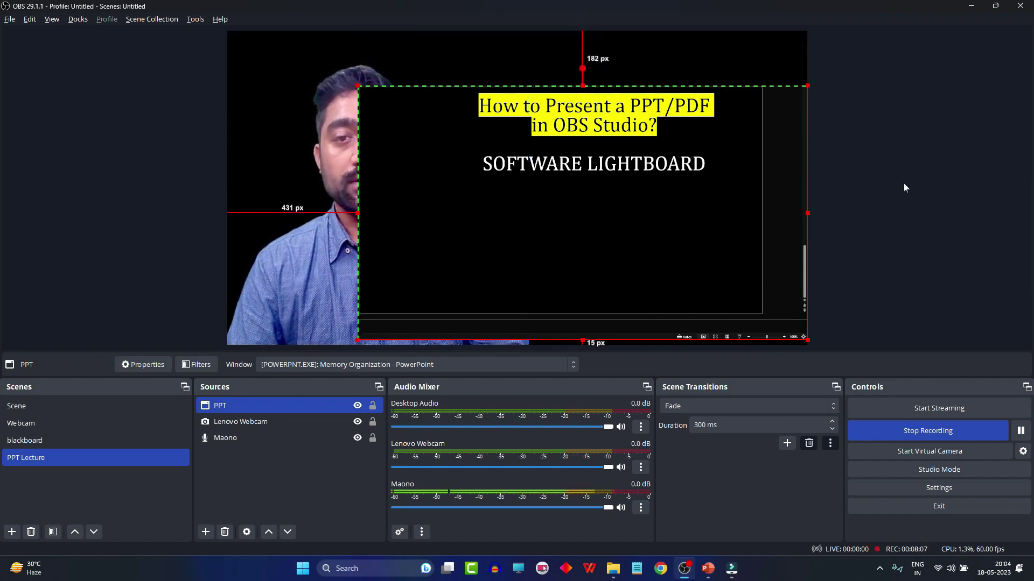
{"action": "left_click_drag", "start_coordinate": [807, 221], "coordinate": [765, 222]}
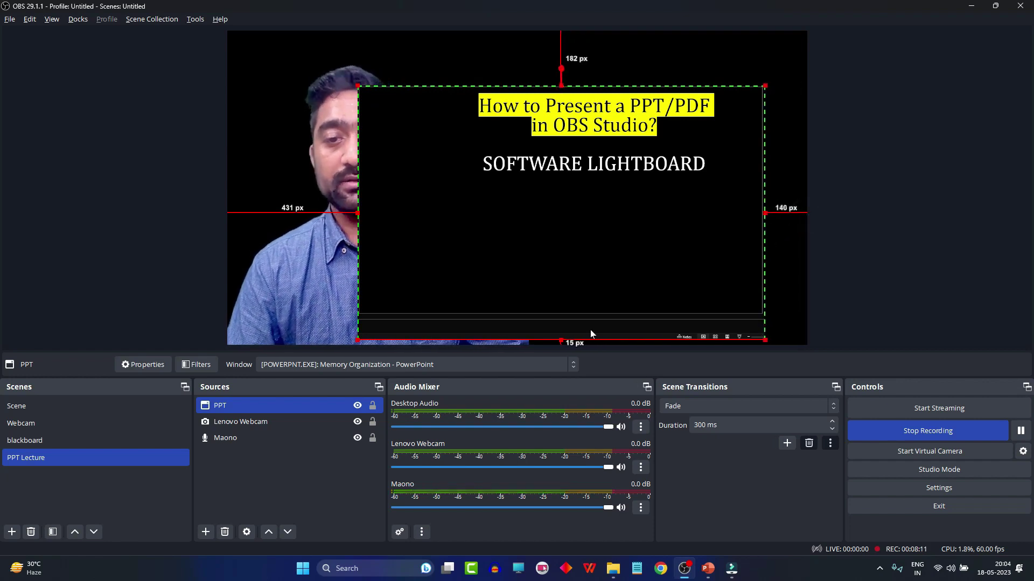
{"action": "left_click_drag", "start_coordinate": [561, 340], "coordinate": [564, 317]}
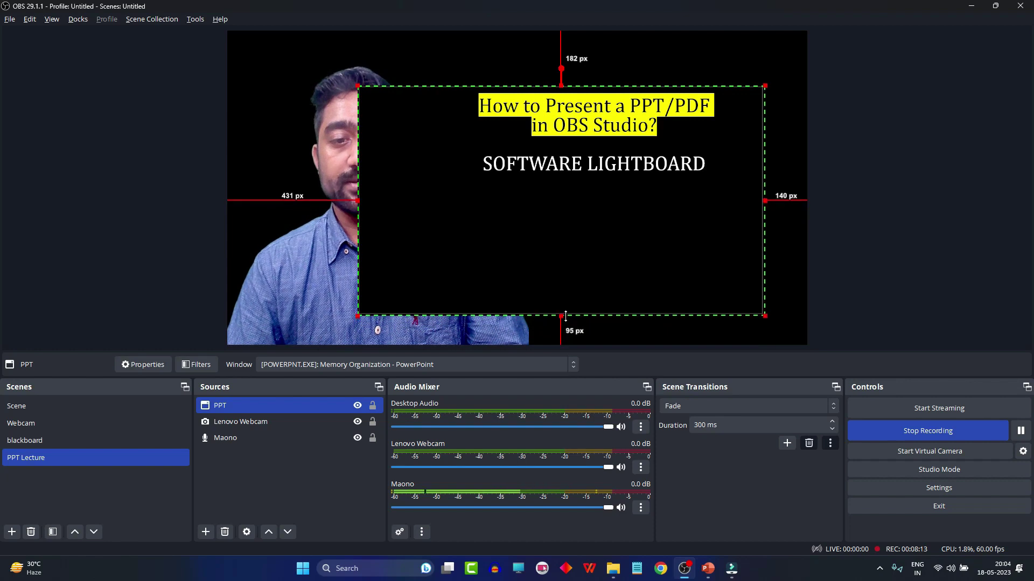
{"action": "left_click", "coordinate": [779, 288]}
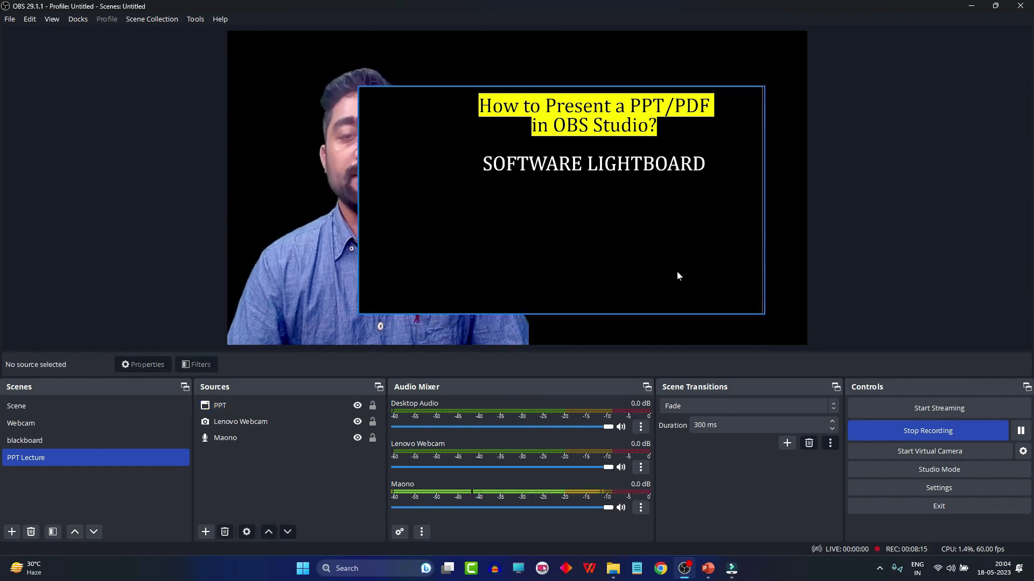
Move and enlarge the PPT source from its corners so the slide fills the full width and height of the canvas
{"action": "left_click_drag", "start_coordinate": [677, 272], "coordinate": [677, 271]}
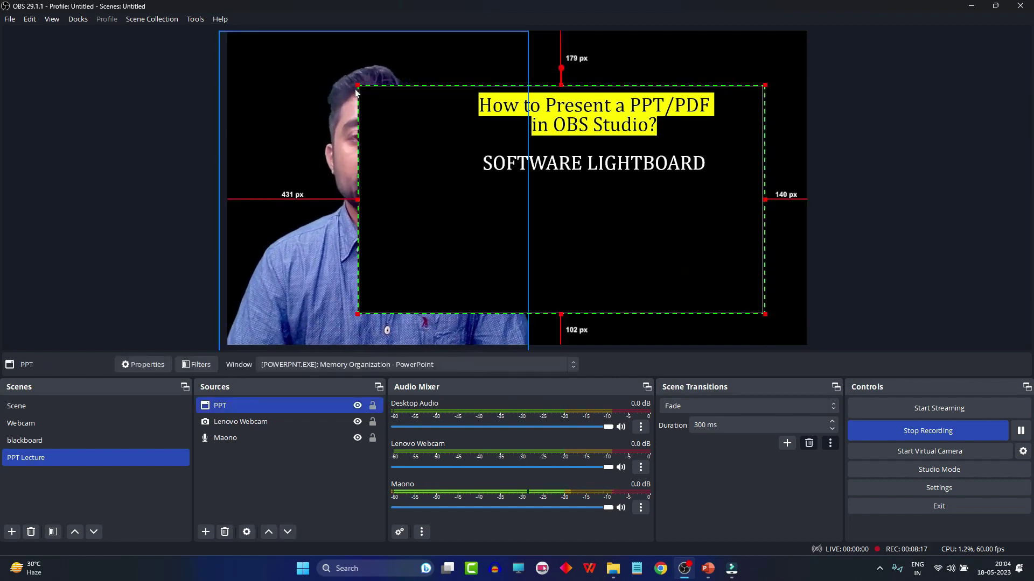
{"action": "left_click_drag", "start_coordinate": [355, 85], "coordinate": [248, 29]}
{"action": "mouse_move", "coordinate": [374, 137]}
{"action": "left_mouse_down"}
{"action": "mouse_move", "coordinate": [364, 145]}
{"action": "mouse_move", "coordinate": [364, 133]}
{"action": "left_mouse_up"}
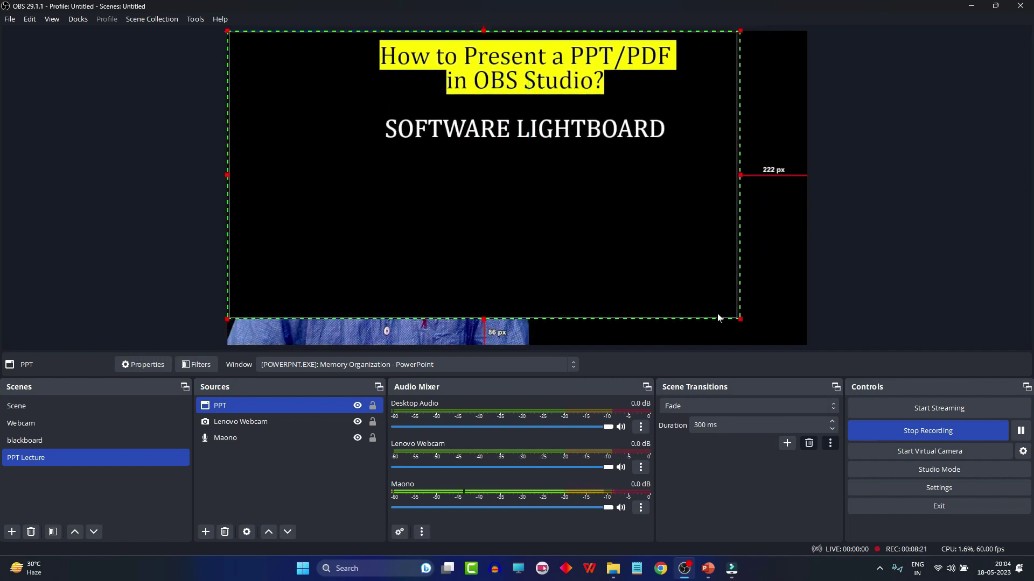
{"action": "left_click_drag", "start_coordinate": [740, 317], "coordinate": [803, 332]}
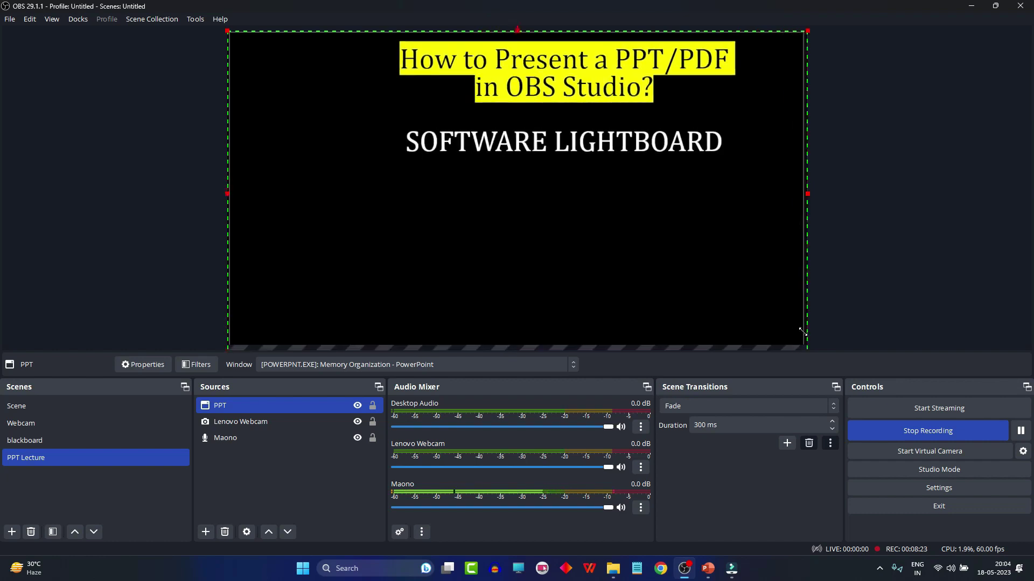
{"action": "left_click", "coordinate": [907, 277]}
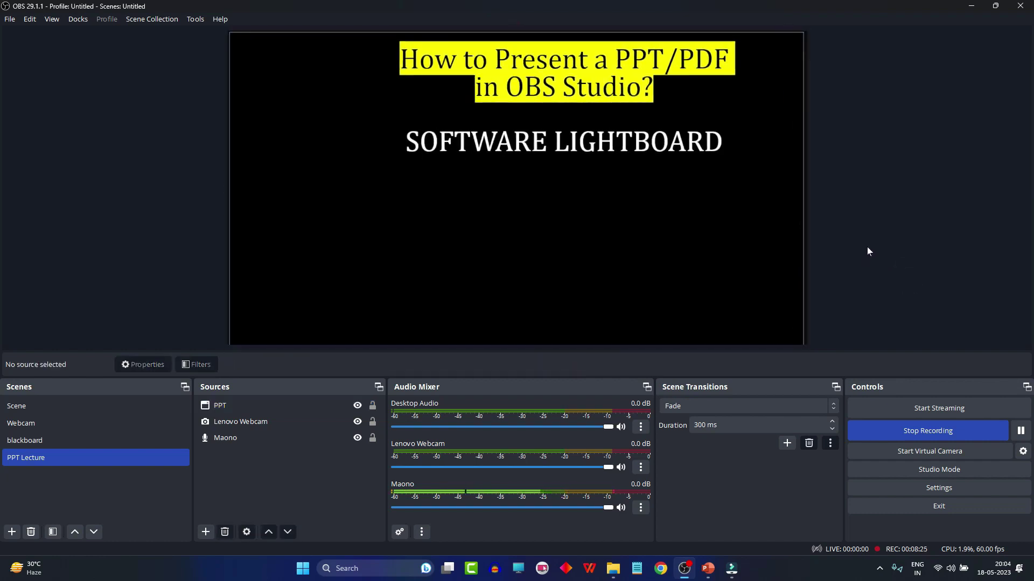
{"action": "mouse_move", "coordinate": [660, 247]}
{"action": "left_mouse_down"}
{"action": "mouse_move", "coordinate": [643, 248]}
{"action": "mouse_move", "coordinate": [659, 248]}
{"action": "left_mouse_up"}
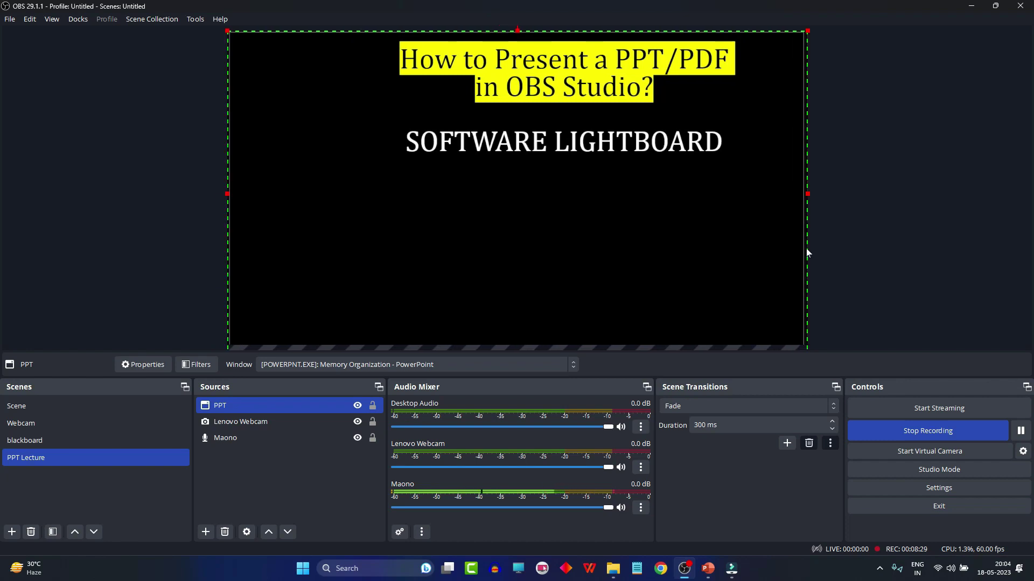
{"action": "left_click", "coordinate": [918, 225]}
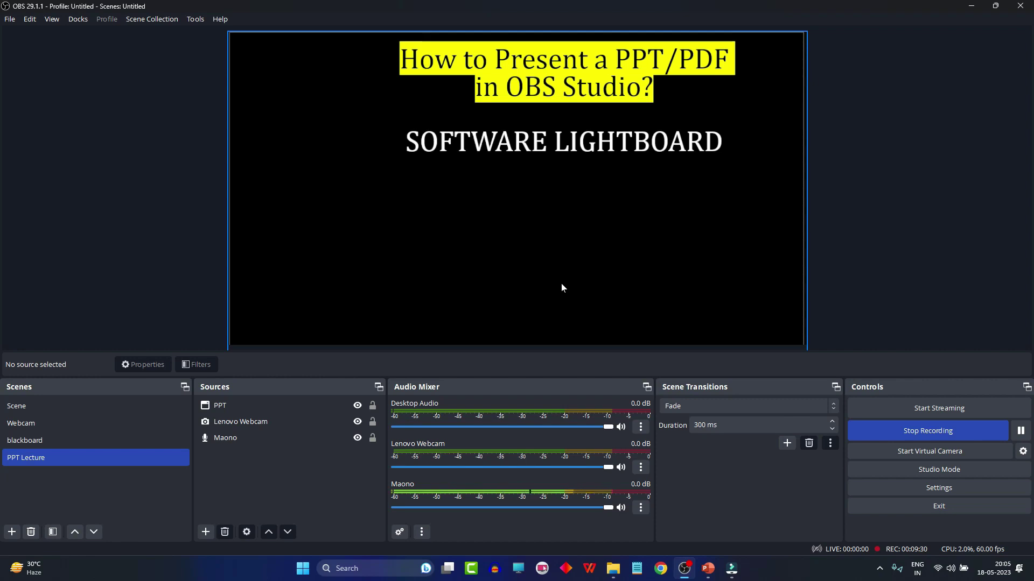
Add a Color Key effect filter with the default name to the PPT source
{"action": "left_click", "coordinate": [228, 405]}
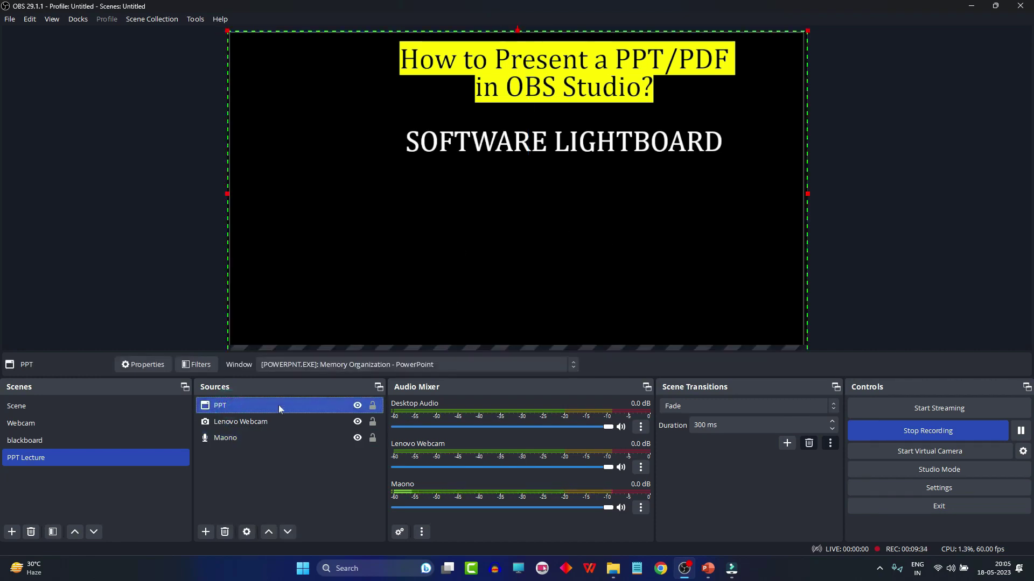
{"action": "right_click", "coordinate": [277, 403]}
{"action": "left_click", "coordinate": [306, 386]}
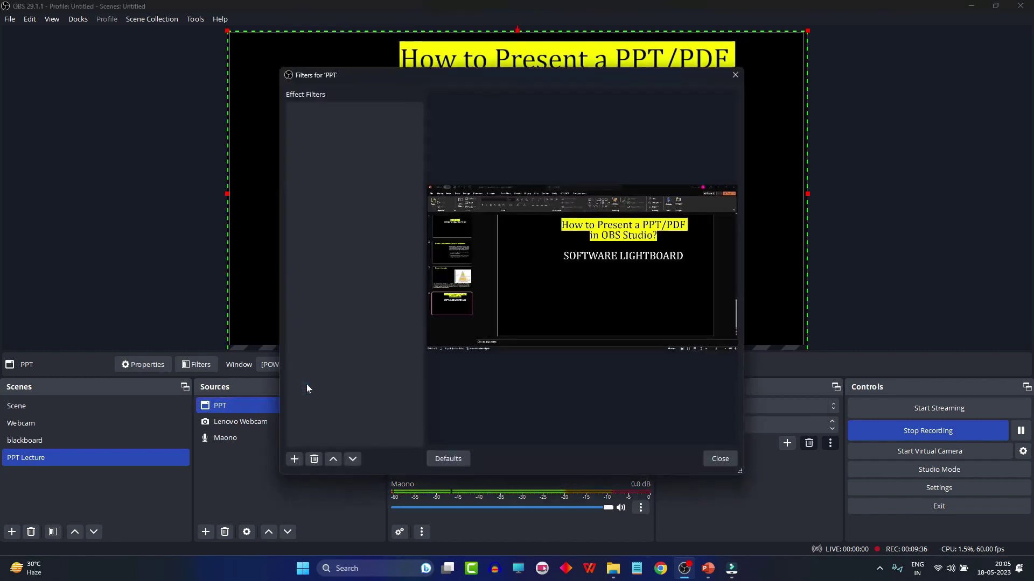
{"action": "left_click", "coordinate": [295, 459]}
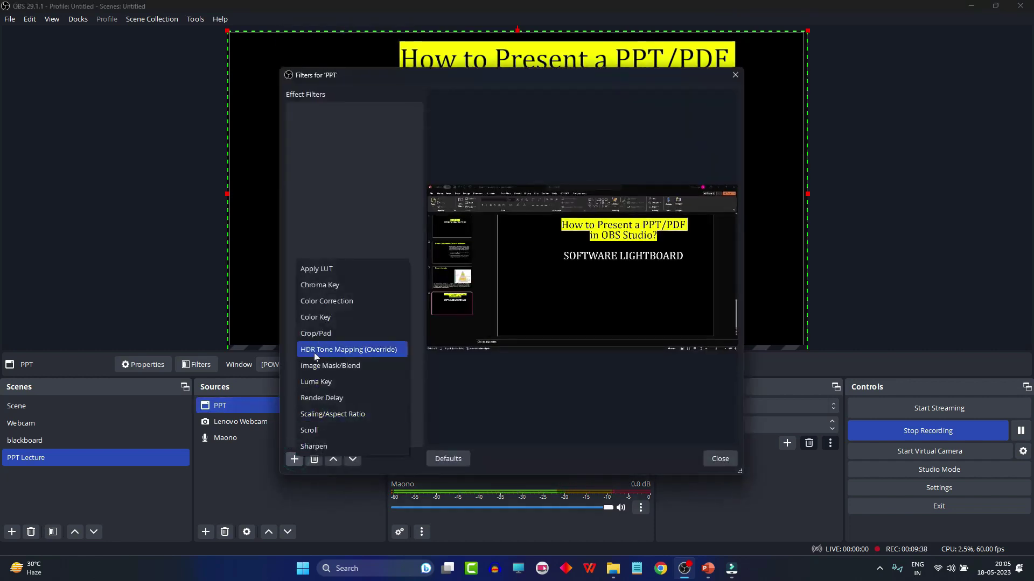
{"action": "left_click", "coordinate": [327, 319]}
{"action": "left_click", "coordinate": [482, 292]}
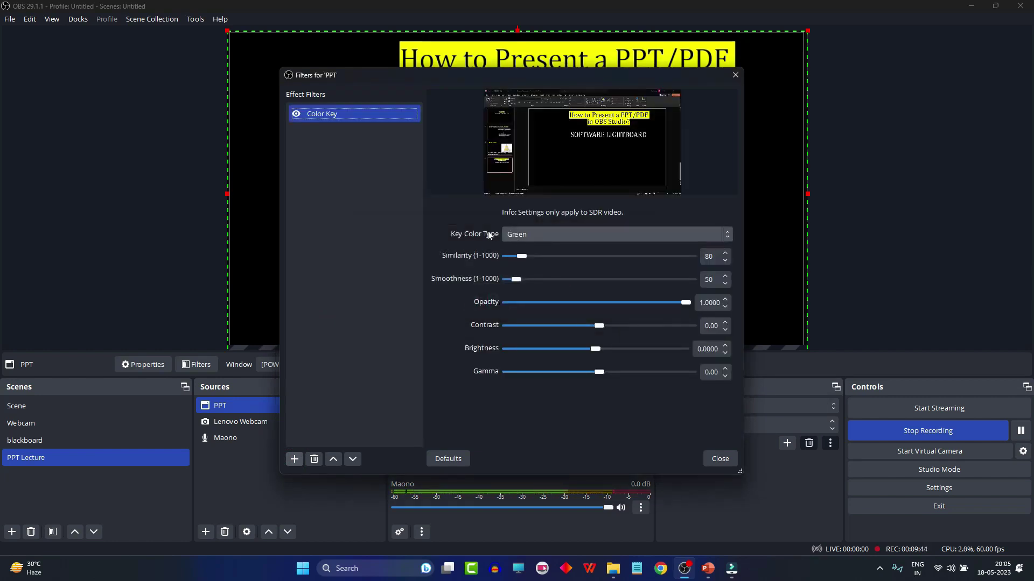
Set the Color Key filter to Custom Color with the slide's black background (#000000) sampled from the screen, and close the filters
{"action": "left_click", "coordinate": [572, 236]}
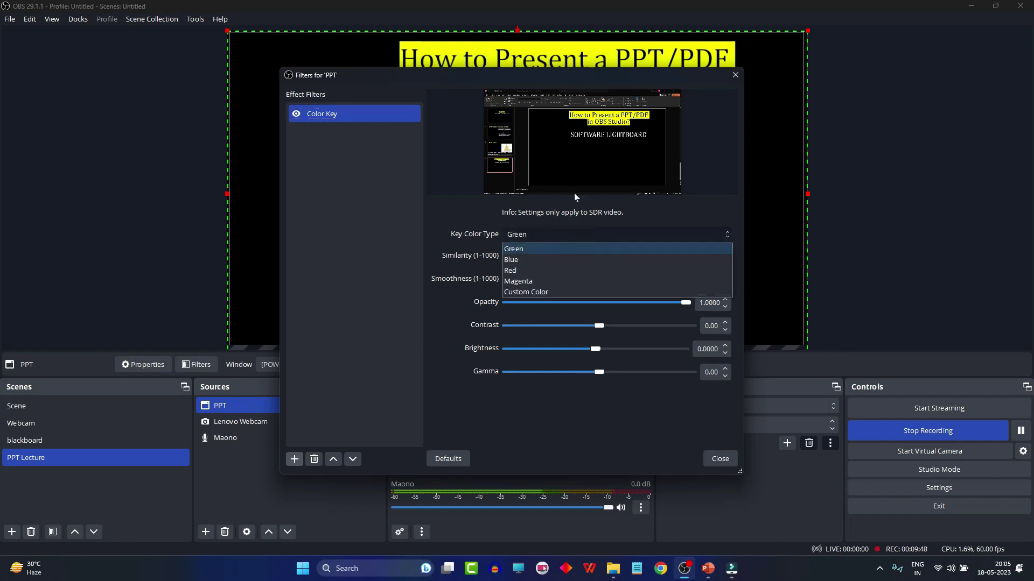
{"action": "left_click", "coordinate": [528, 293]}
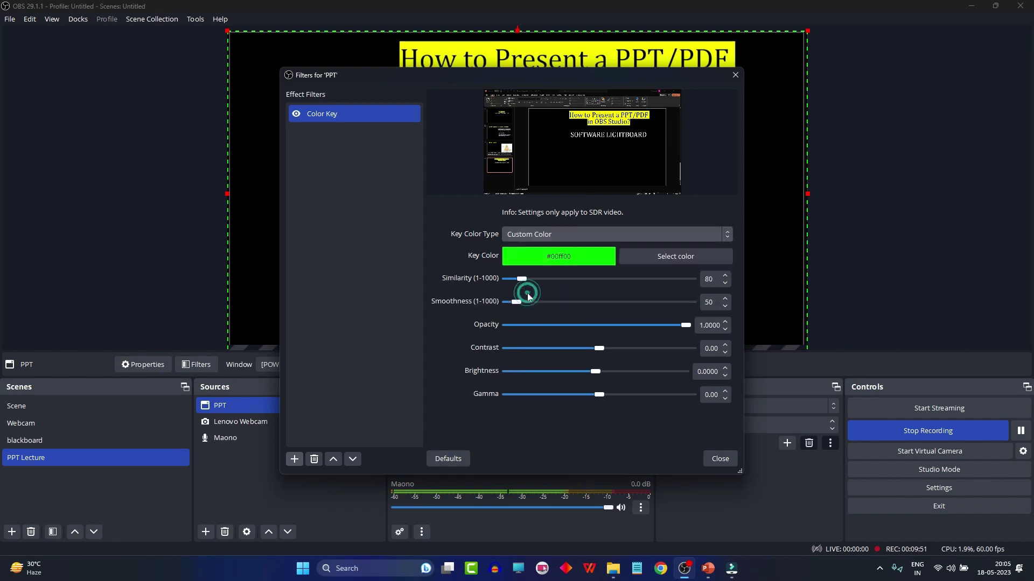
{"action": "left_click", "coordinate": [672, 257]}
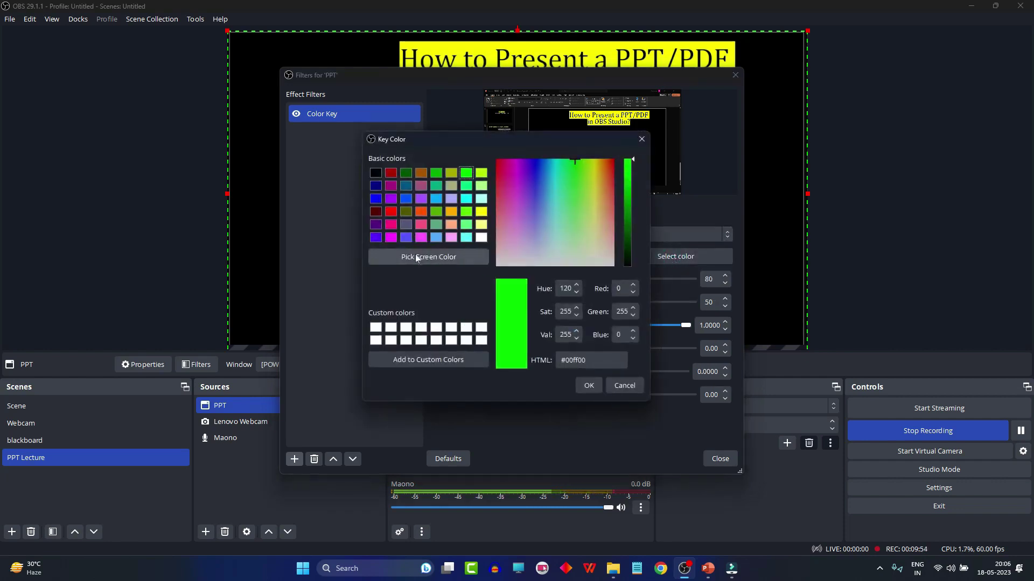
{"action": "left_click", "coordinate": [431, 256]}
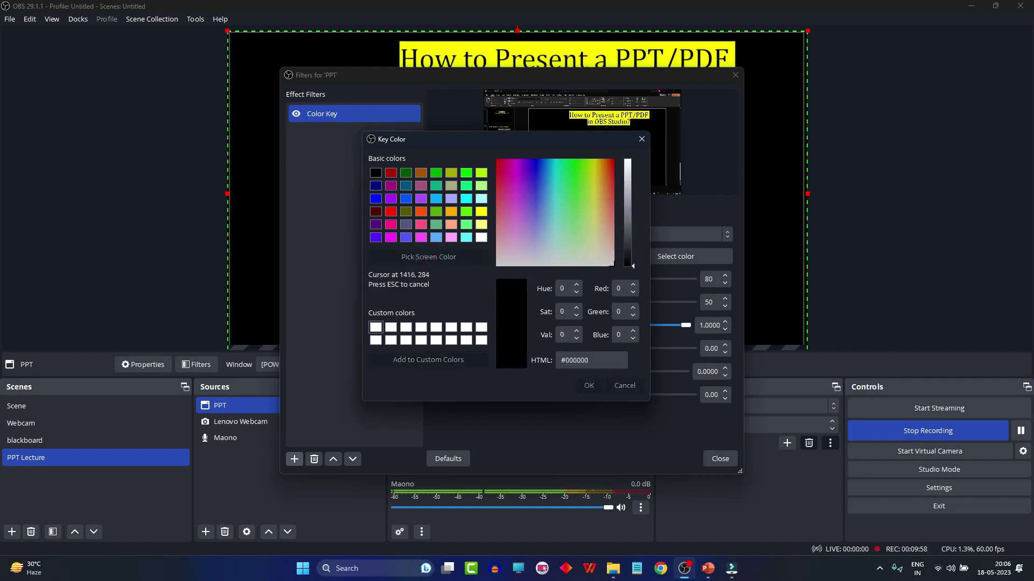
{"action": "left_click", "coordinate": [763, 152]}
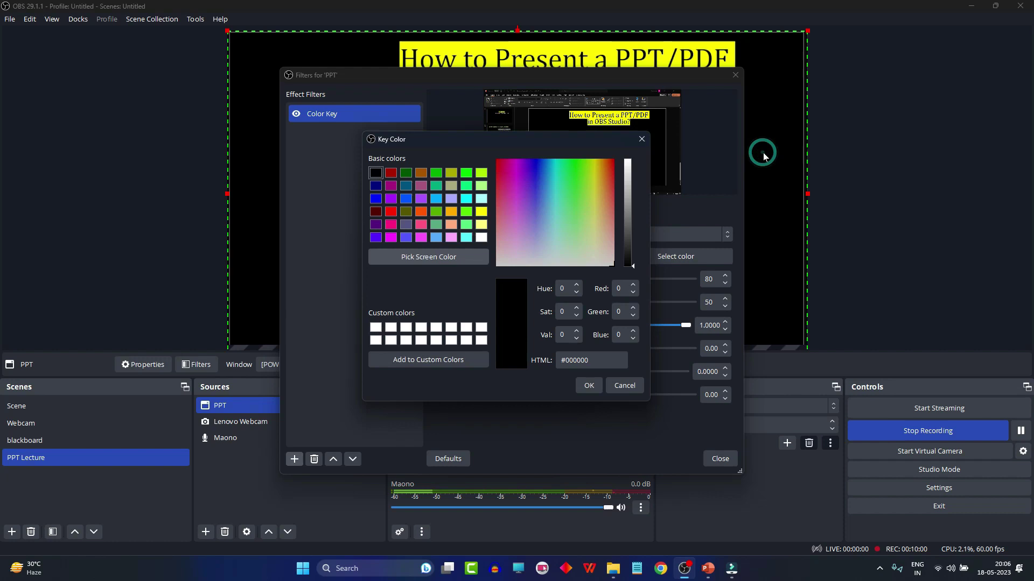
{"action": "left_click", "coordinate": [588, 385]}
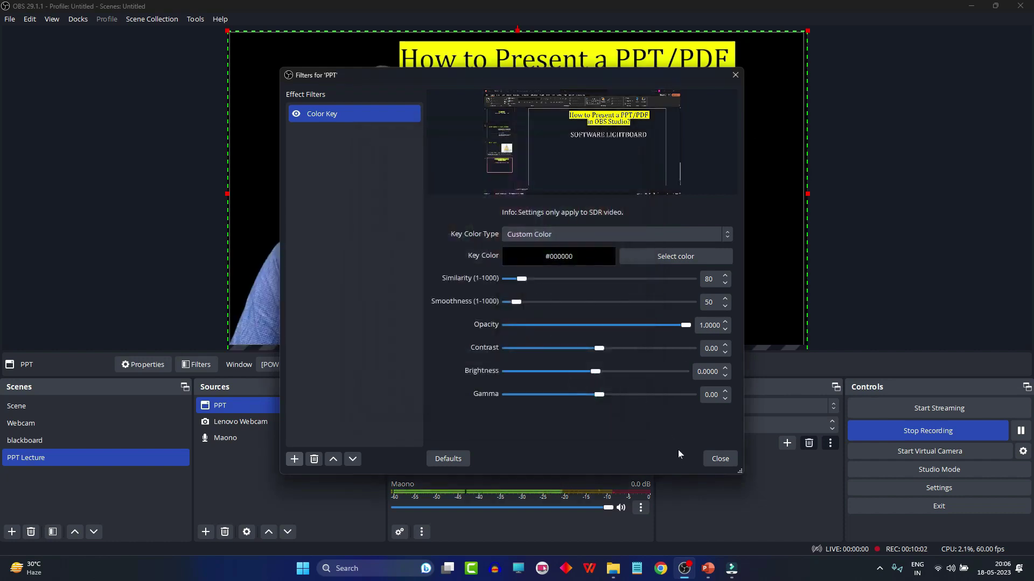
{"action": "left_click", "coordinate": [710, 461]}
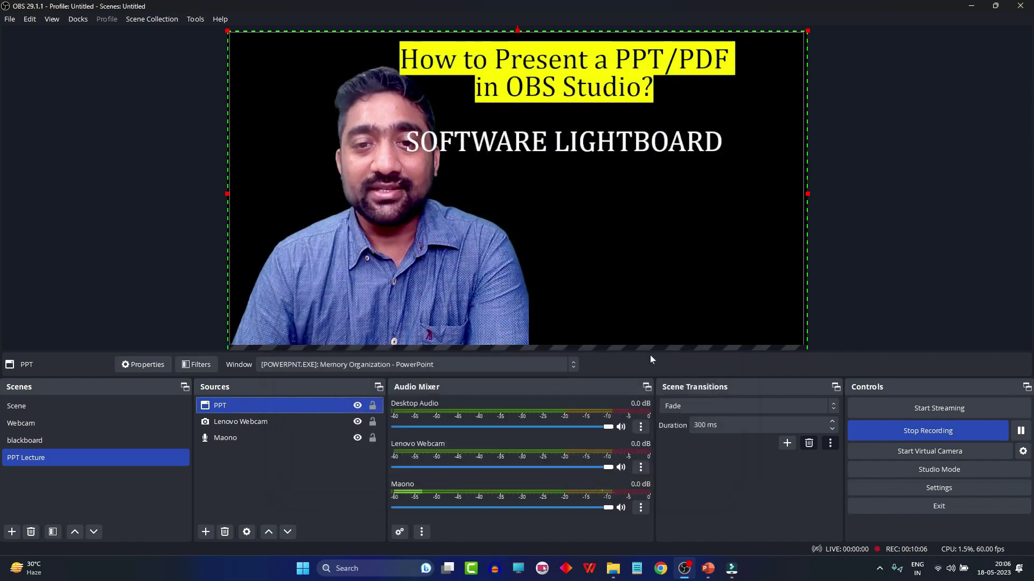